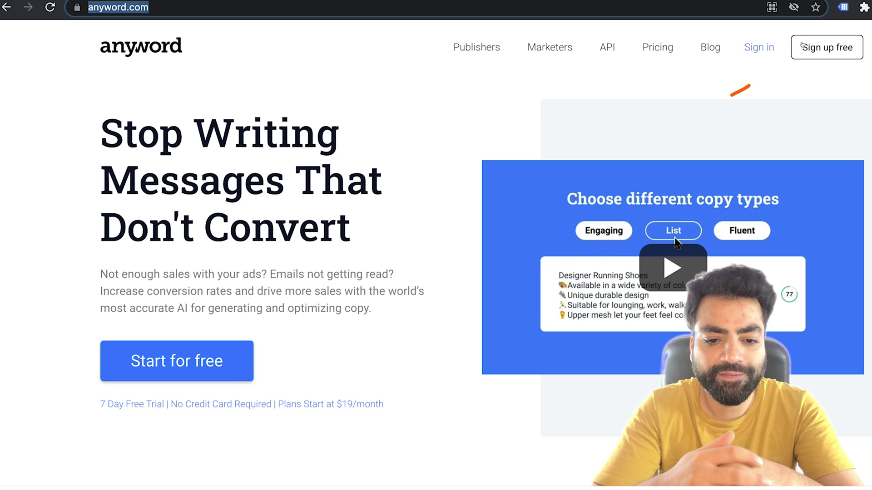
Step: Sign up for a free Anyword account and start a new ad copy project
click(827, 47)
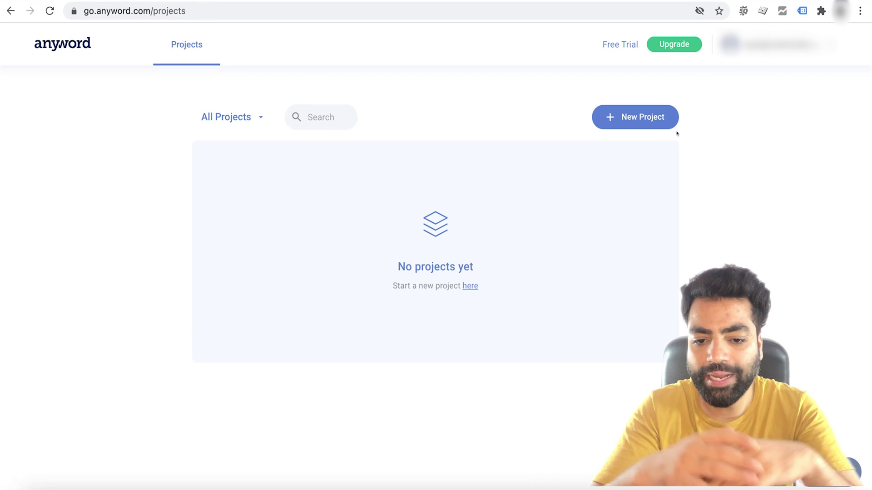
click(650, 118)
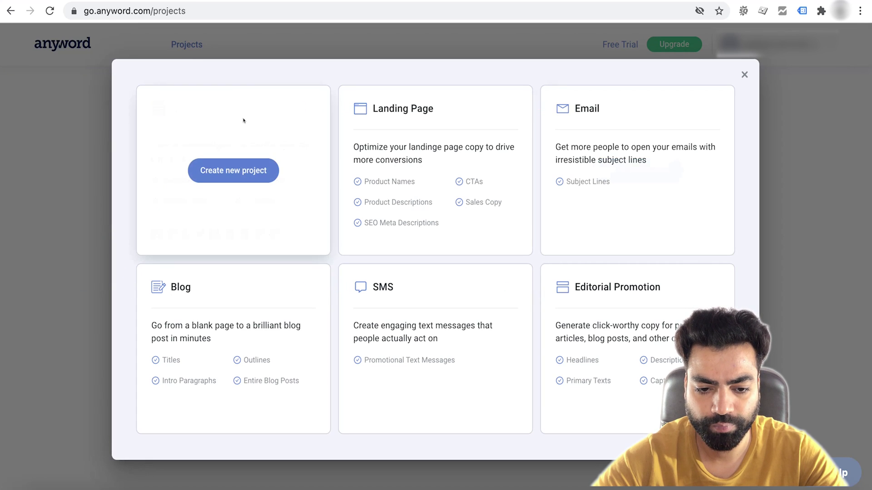
click(231, 171)
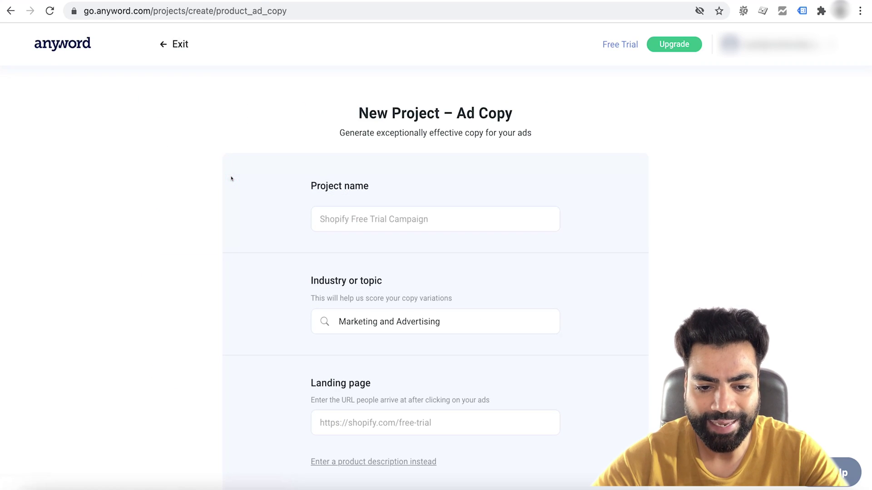
Step: Name the project "AI For Marketing Course" and keep Marketing and Advertising as its industry
click(358, 219)
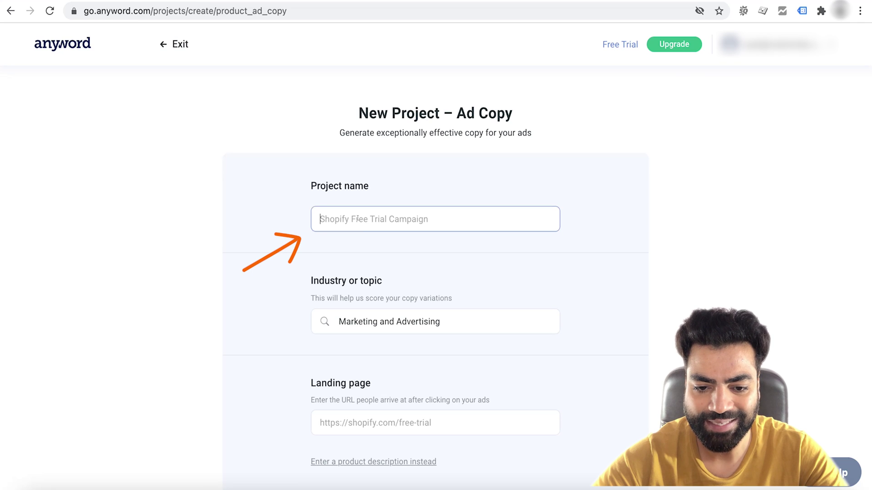
text(AI For )
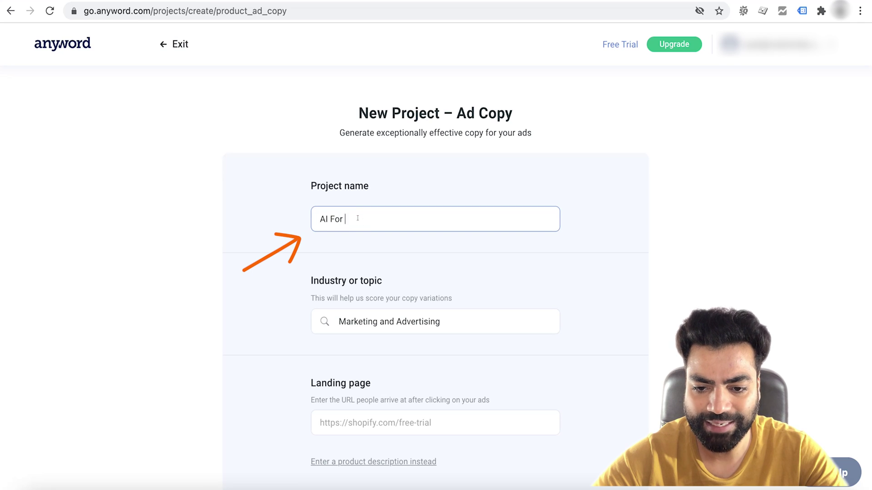
text(Marketing Course)
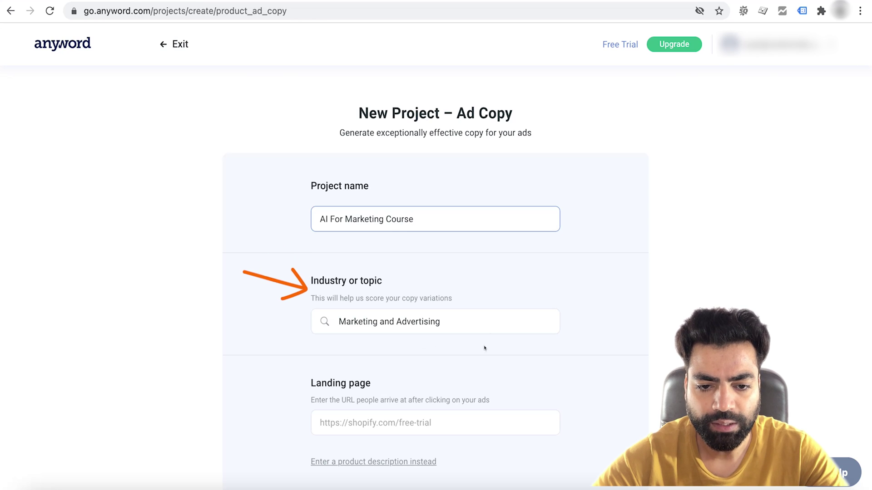
click(468, 321)
click(469, 322)
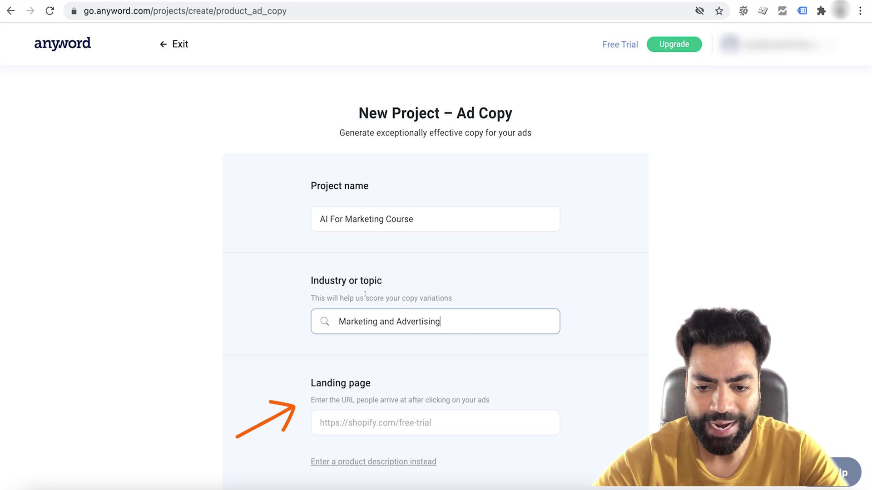
scroll(387, 291, down, 1)
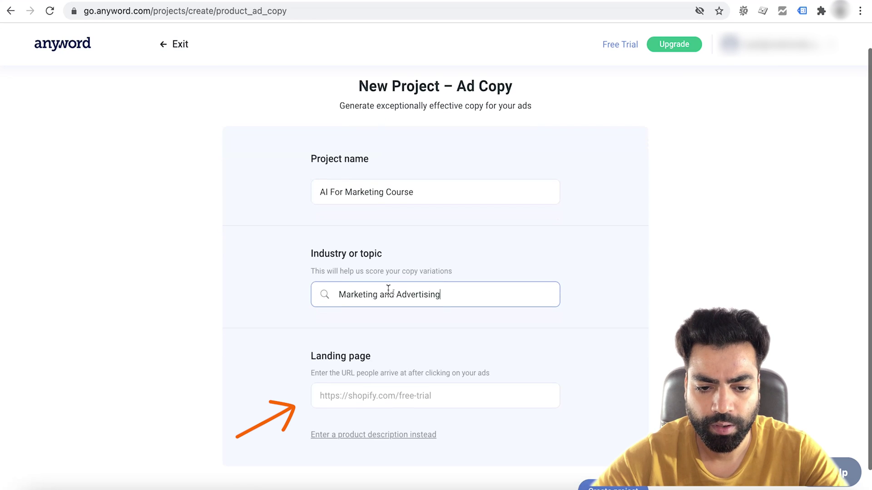
scroll(459, 290, down, 1)
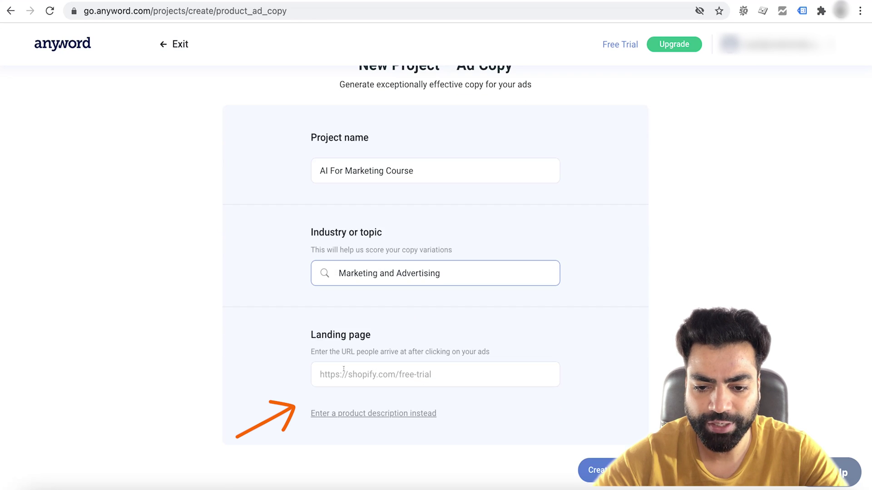
click(344, 373)
text(https://www.nsdmindia.com/courses/ai-for-marketing-course/)
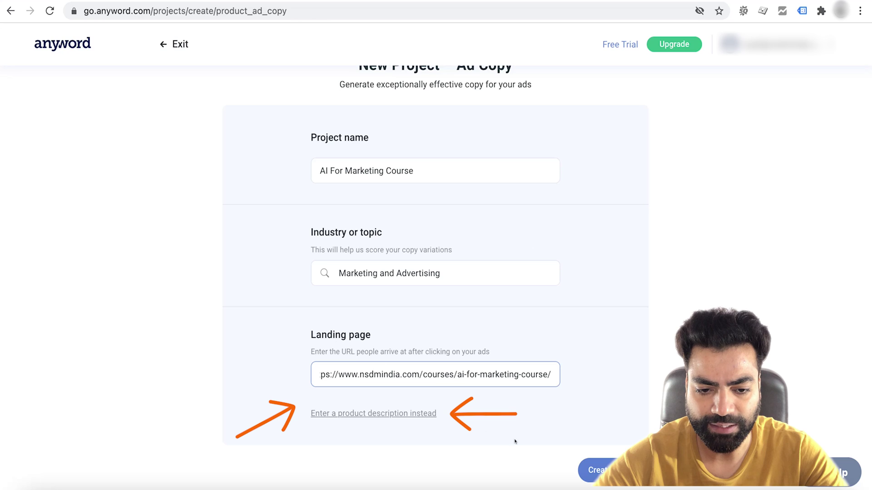
click(534, 420)
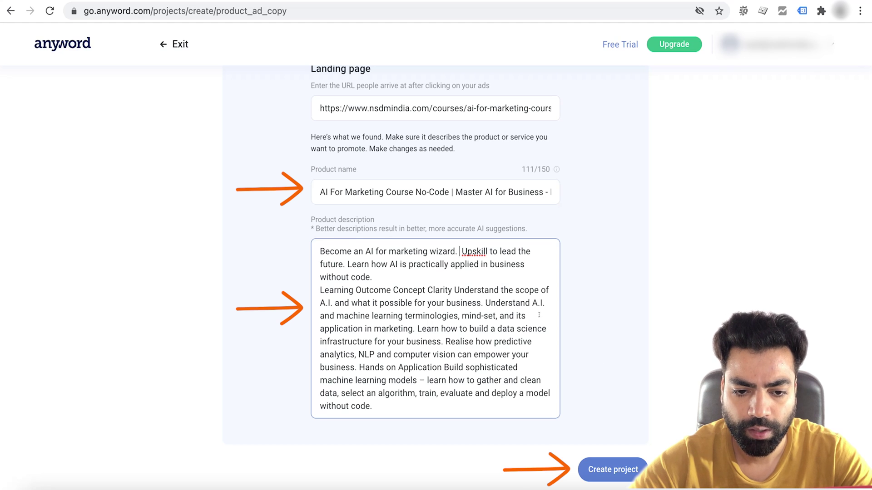
click(620, 465)
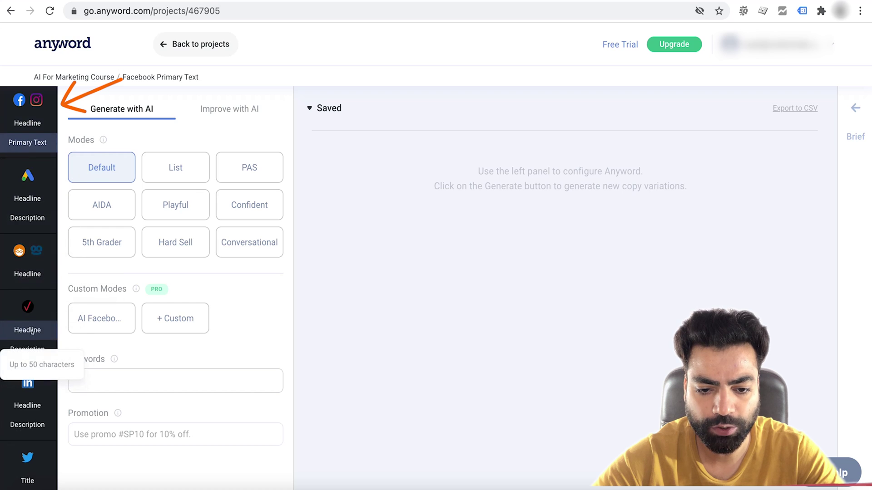
Step: Look through the available ad platforms and the writing modes for the Facebook primary text
scroll(30, 273, down, 3)
scroll(31, 278, up, 1)
scroll(31, 278, up, 2)
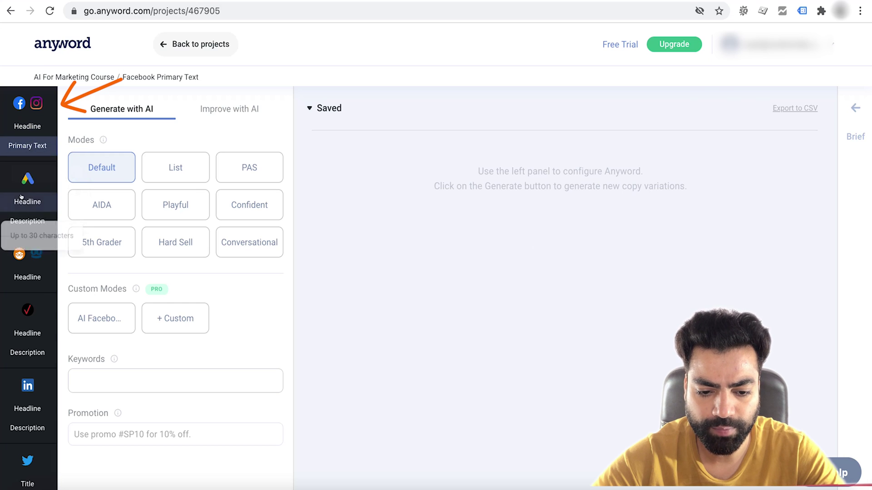
scroll(32, 155, down, 1)
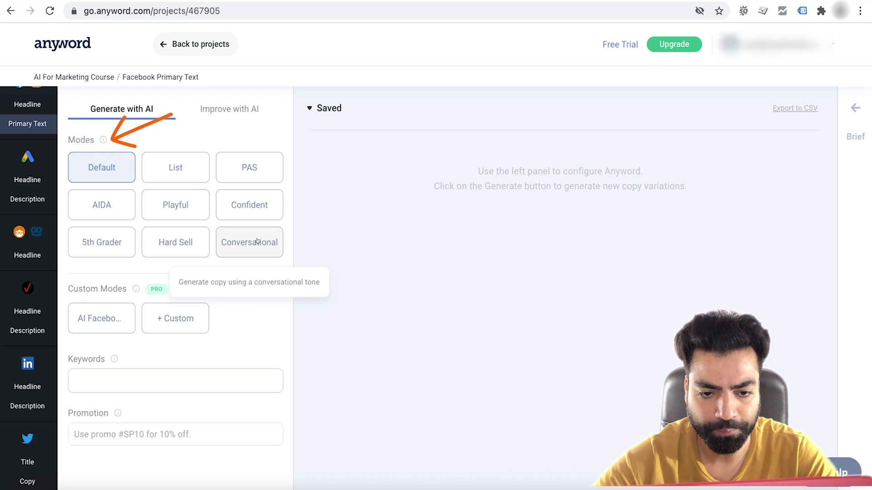
scroll(240, 302, down, 2)
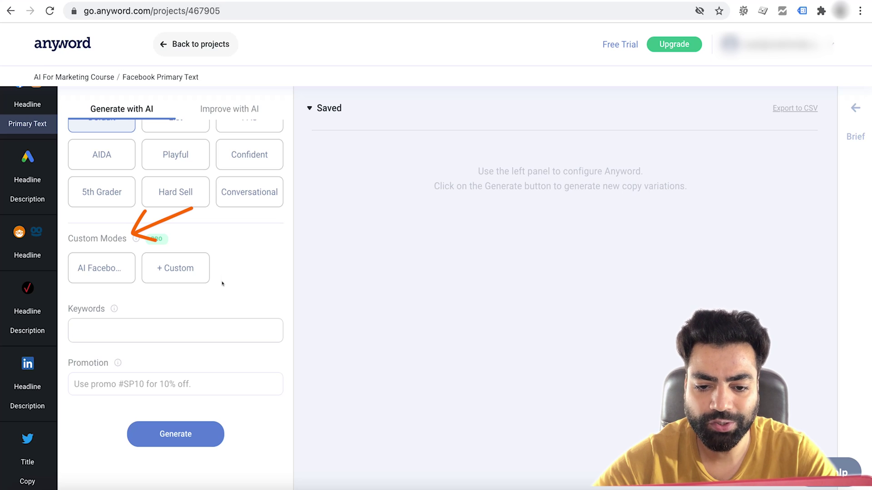
scroll(222, 284, down, 1)
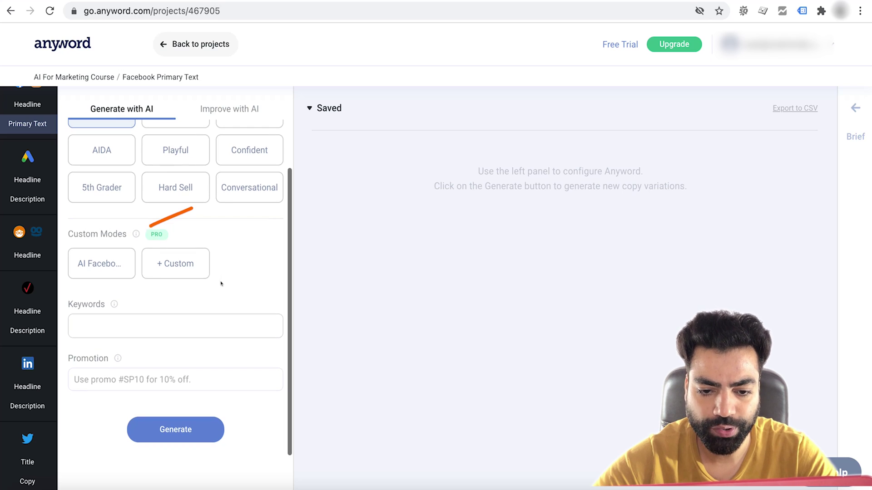
Step: Open a new custom mode and examine its Facebook import option and style example texts
click(192, 266)
scroll(143, 334, down, 2)
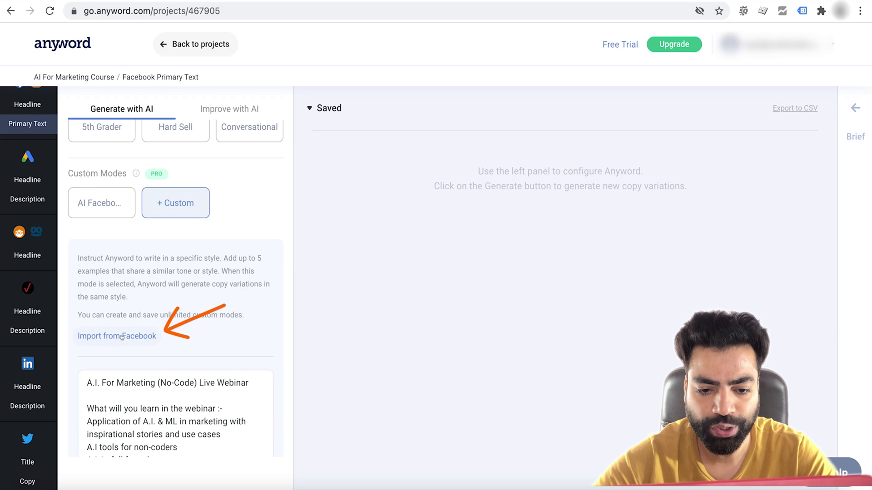
click(123, 337)
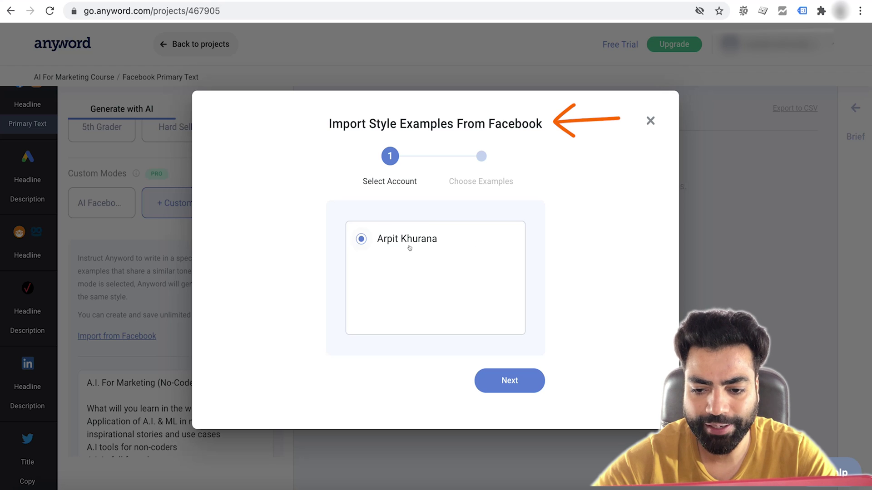
click(650, 121)
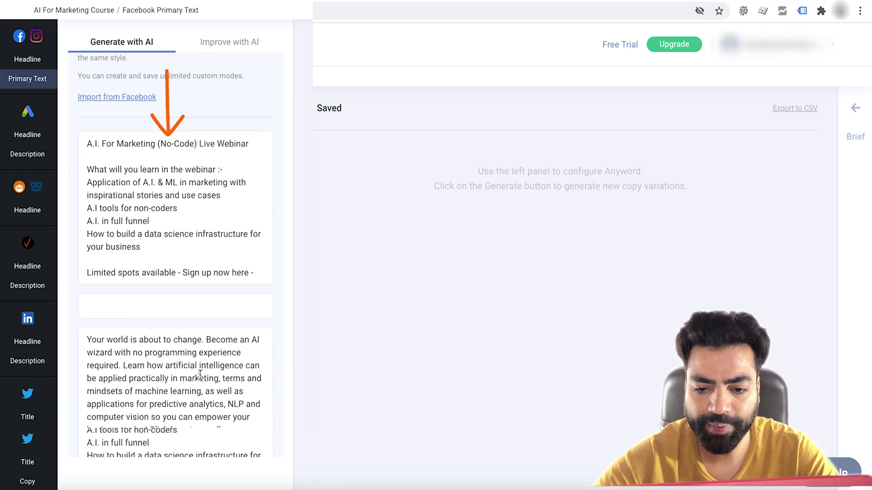
scroll(200, 375, down, 5)
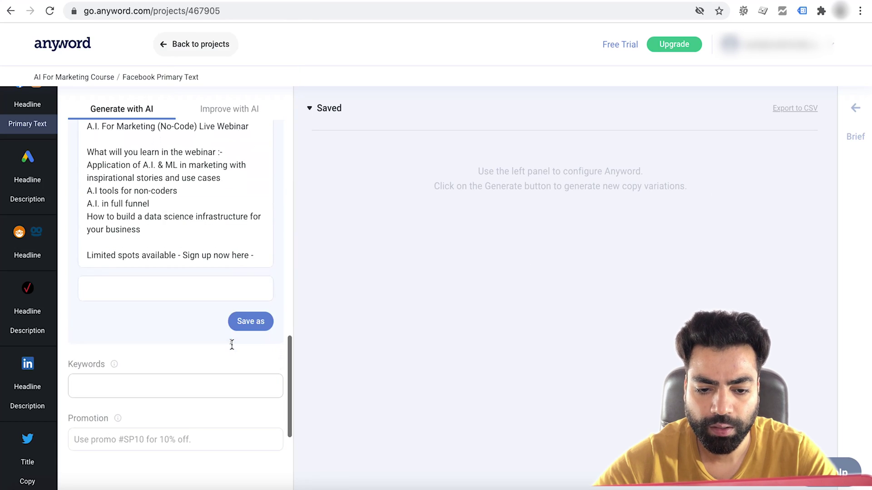
scroll(232, 348, down, 2)
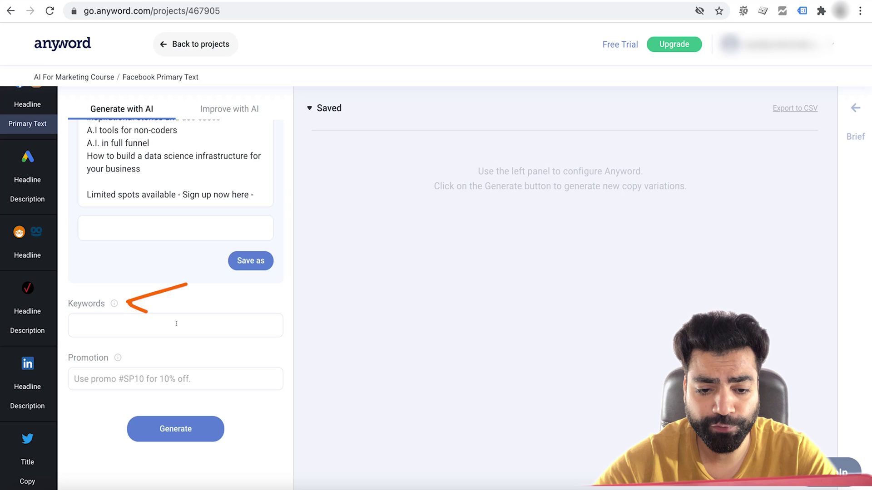
Step: Switch the Facebook primary text to Default mode, leaving keywords and promotion empty, and generate copy variations
click(177, 324)
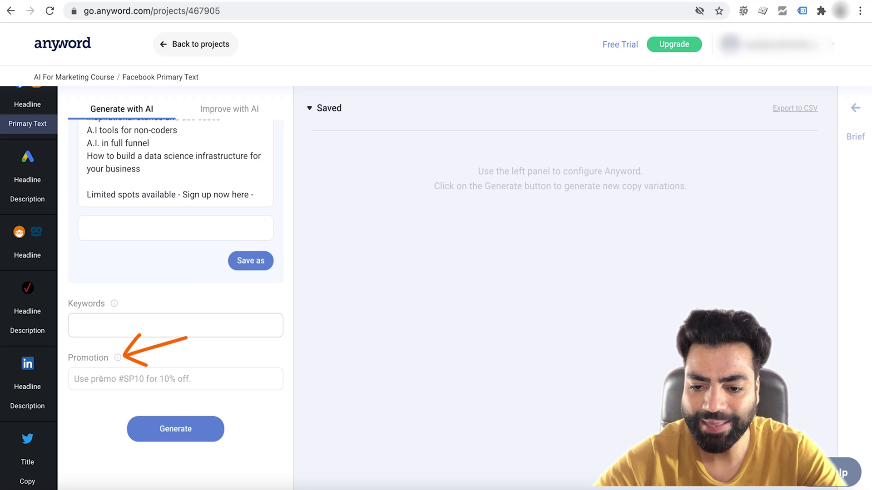
scroll(107, 403, up, 3)
scroll(109, 403, up, 10)
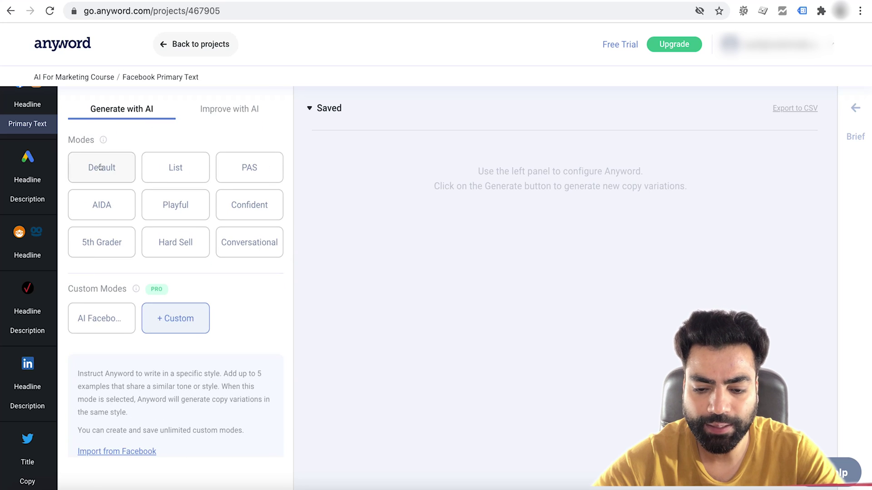
click(101, 168)
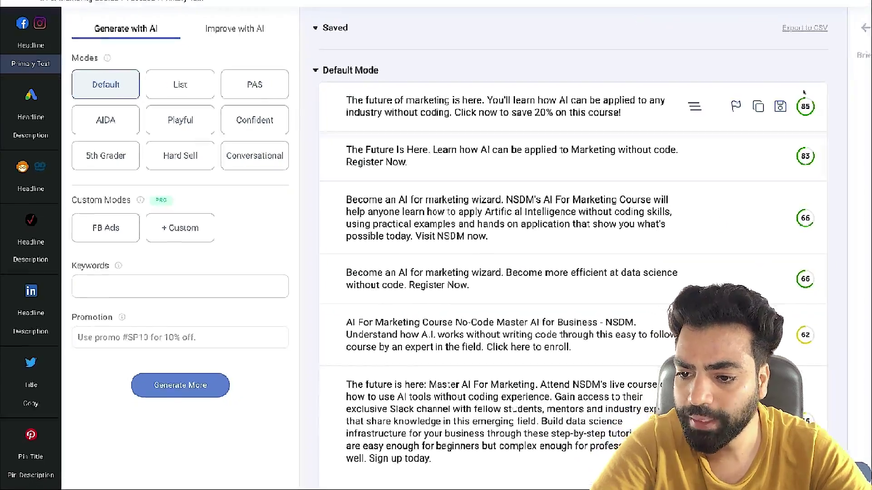
Step: Expand the alternative versions of the highest-scoring Default Mode copy and save the original copy
mouse_move(805, 105)
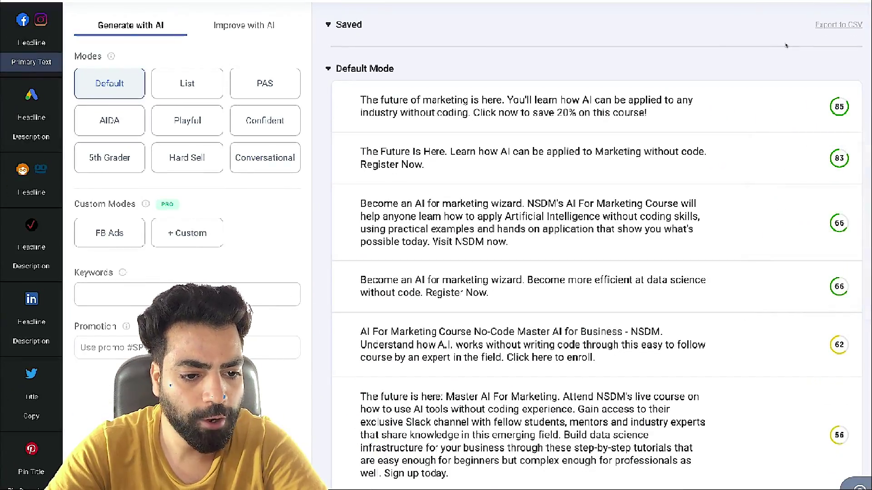
mouse_move(722, 108)
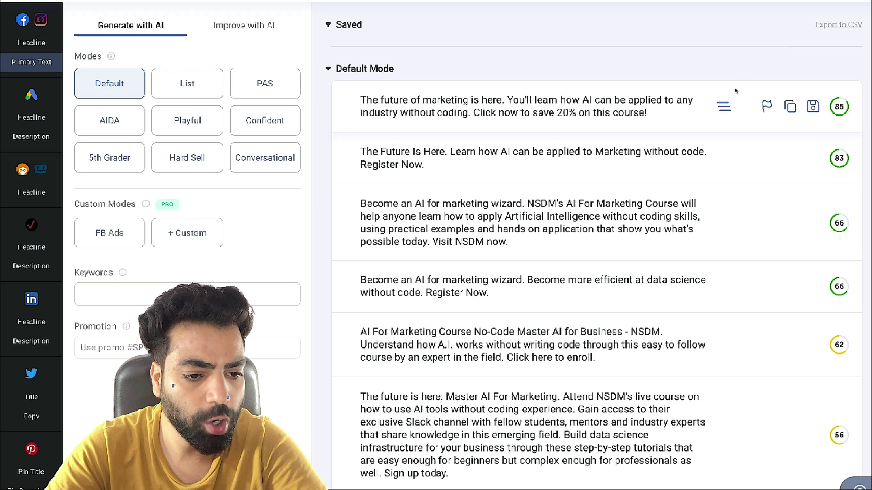
click(720, 109)
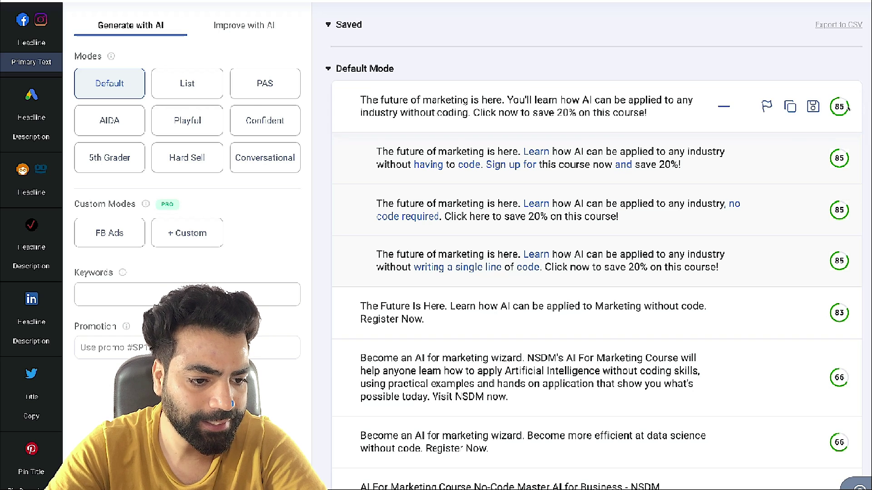
mouse_move(845, 165)
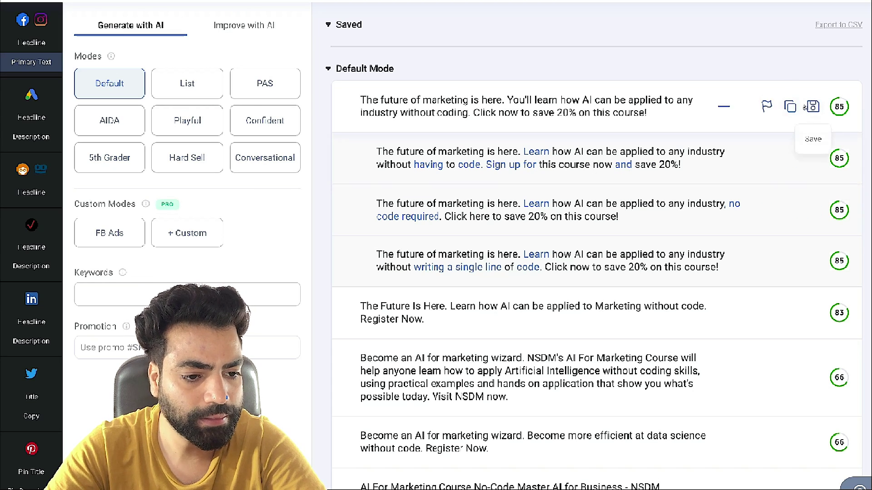
click(807, 108)
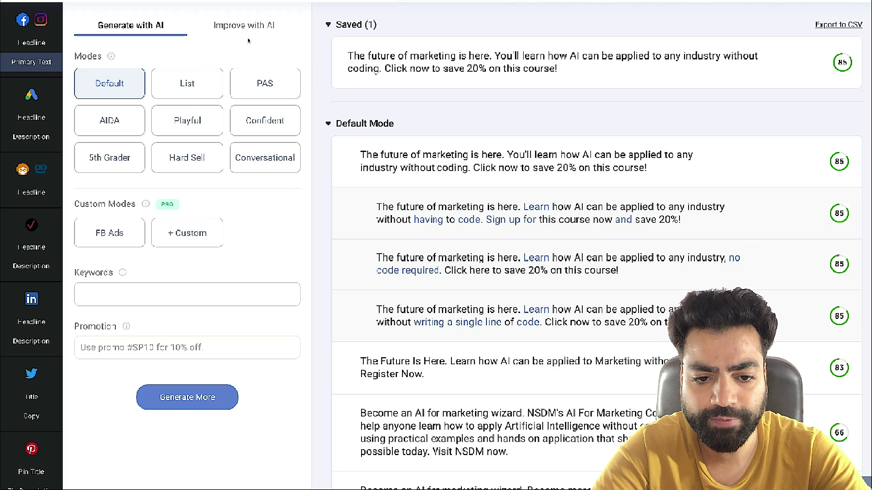
Step: Generate strict AI improvements of the text "Data science without code? Build models that help your business predict what's coming next. Master AI for business with this course."
click(220, 25)
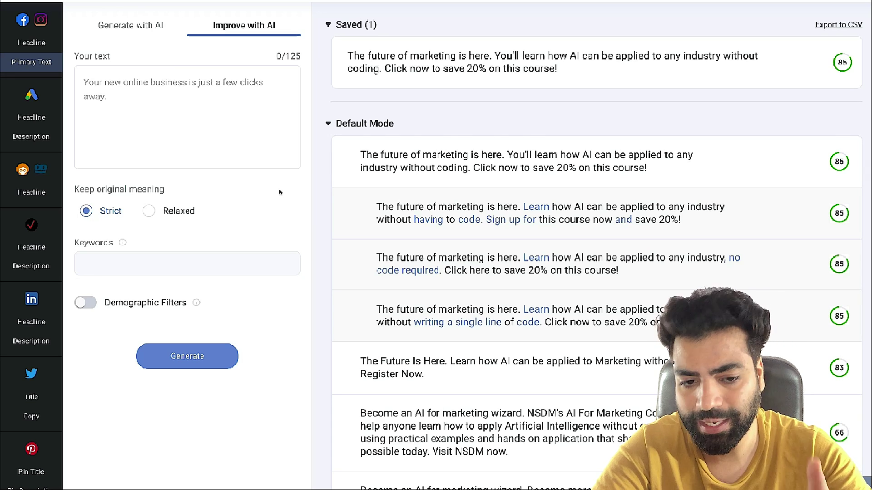
scroll(280, 192, up, 2)
click(179, 157)
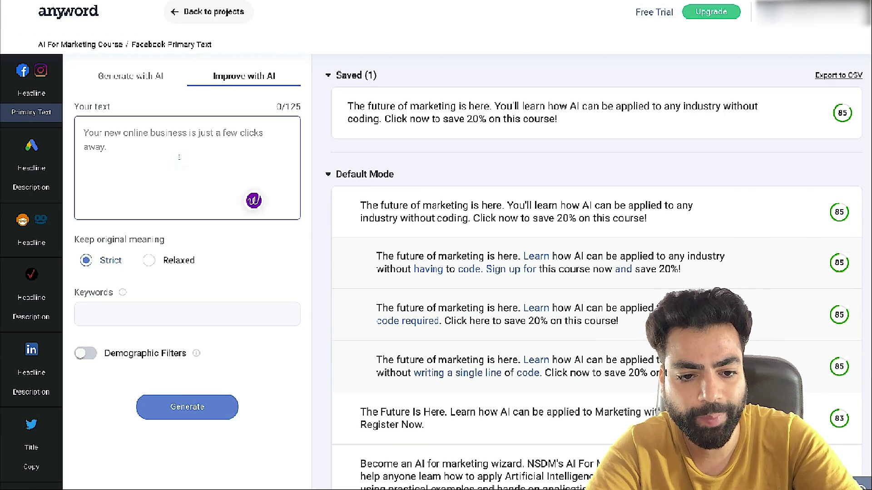
text(Data science without code? Build models that help your business predict what's coming next. Master AI for business with this course.)
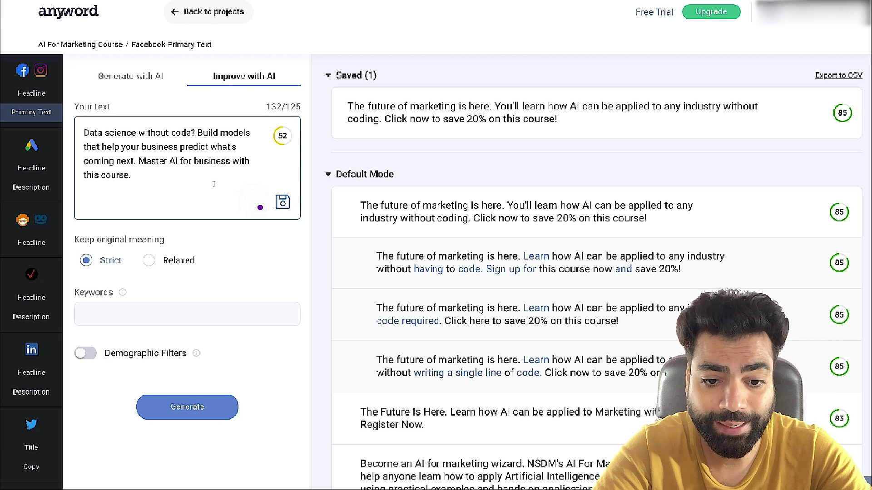
mouse_move(278, 142)
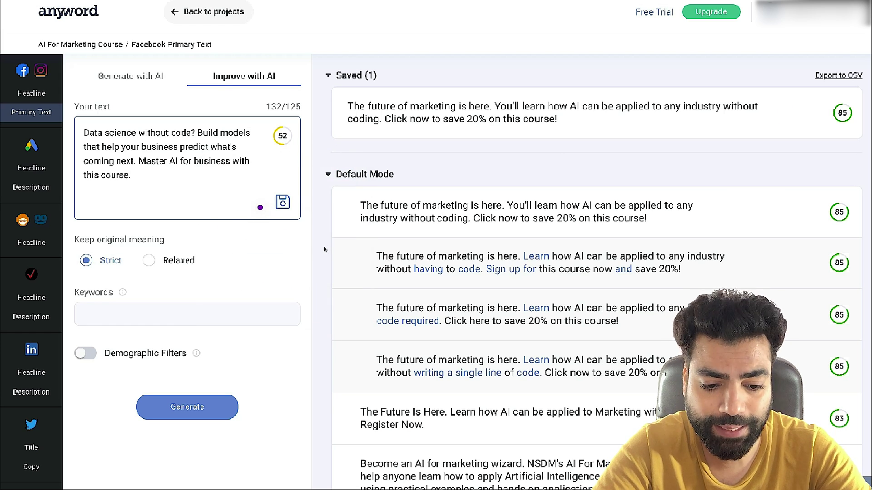
click(200, 409)
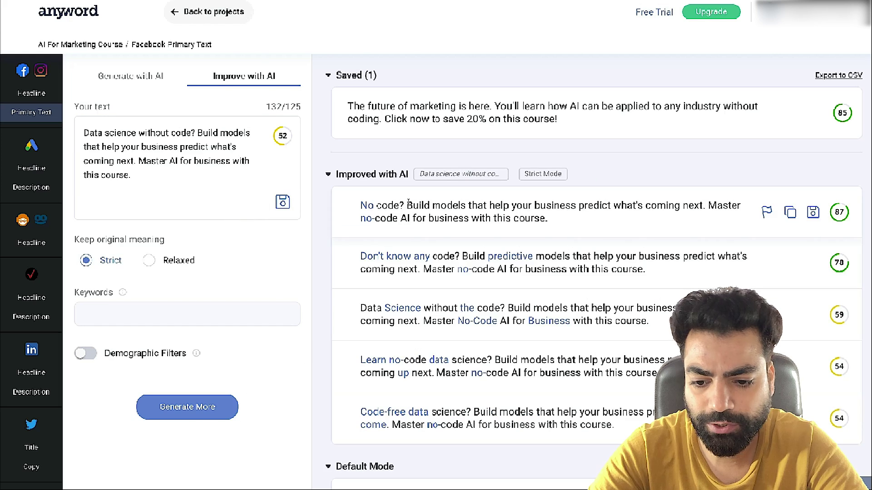
Step: Change the original-meaning setting to Relaxed and generate more improved versions of the same text
click(142, 261)
click(190, 408)
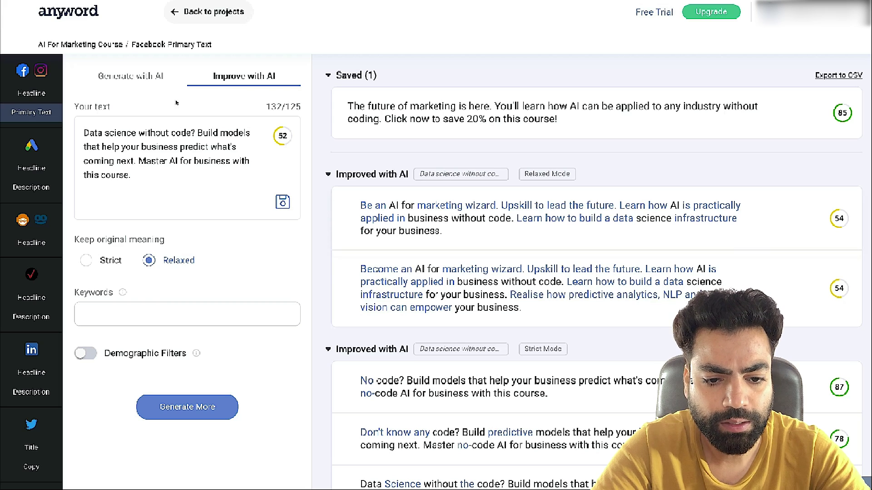
Step: Return to generating Facebook primary text from scratch and produce copy variations in List mode
click(123, 75)
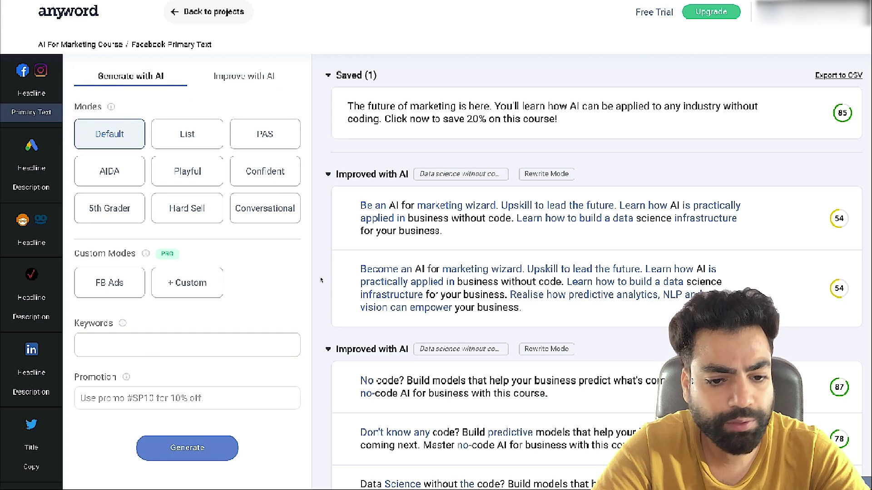
click(179, 134)
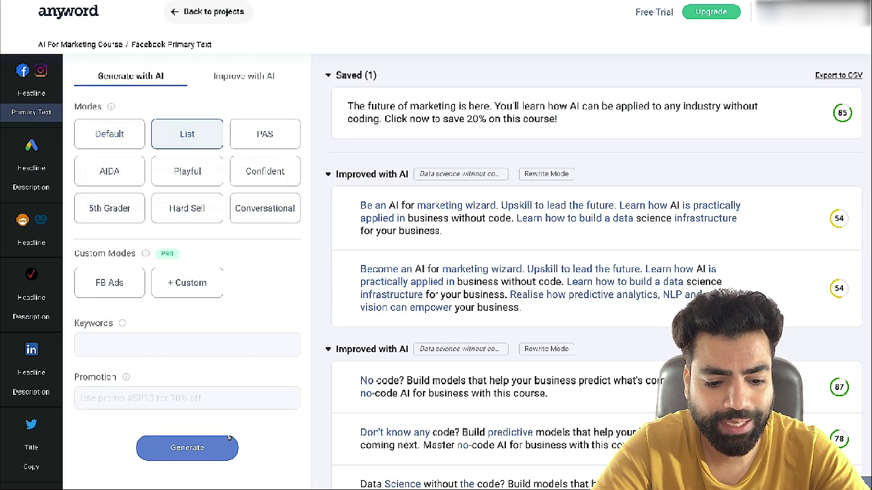
click(206, 450)
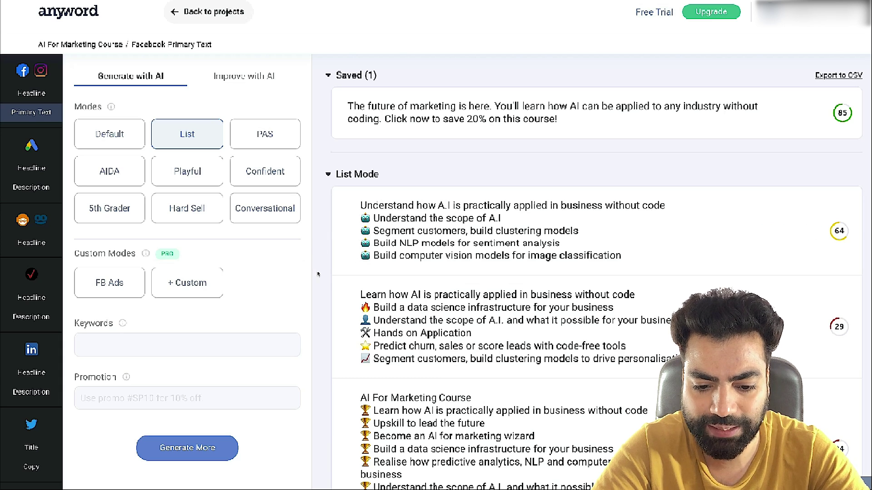
scroll(317, 274, down, 3)
scroll(318, 274, up, 2)
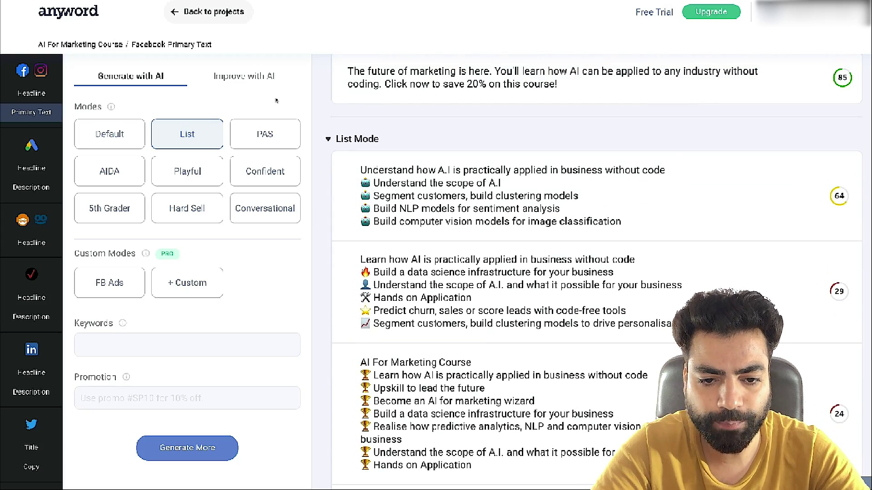
Step: Generate Facebook primary text variations in PAS mode, followed by a set in AIDA mode, leaving keywords and promotion empty
click(272, 138)
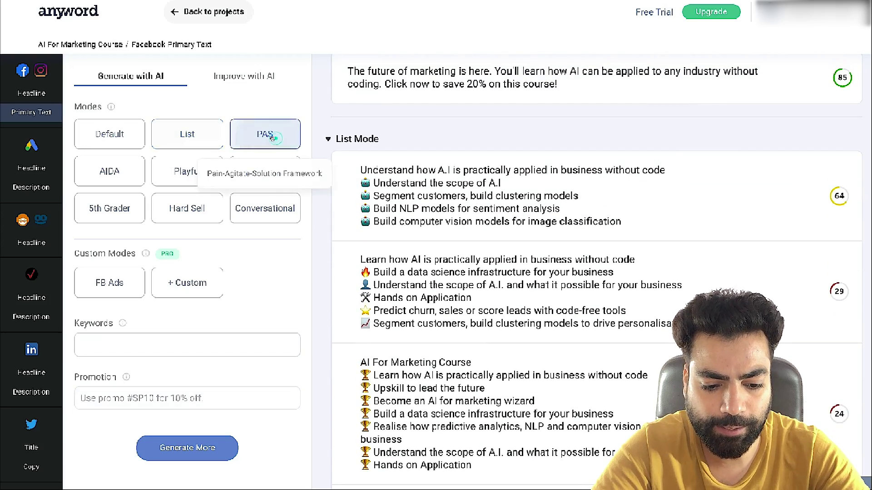
click(187, 454)
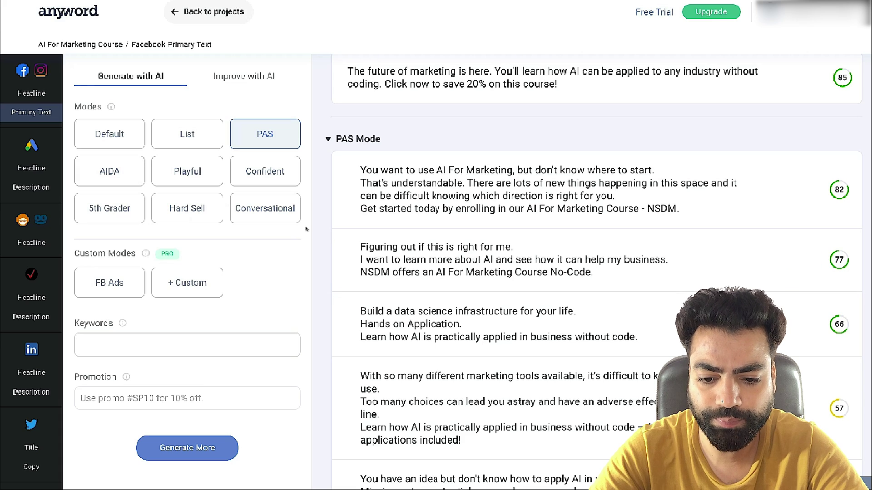
click(109, 173)
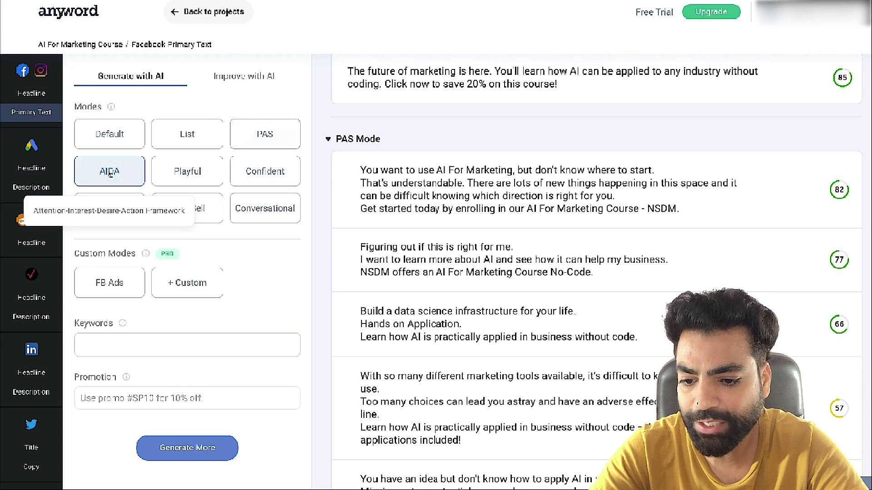
click(189, 450)
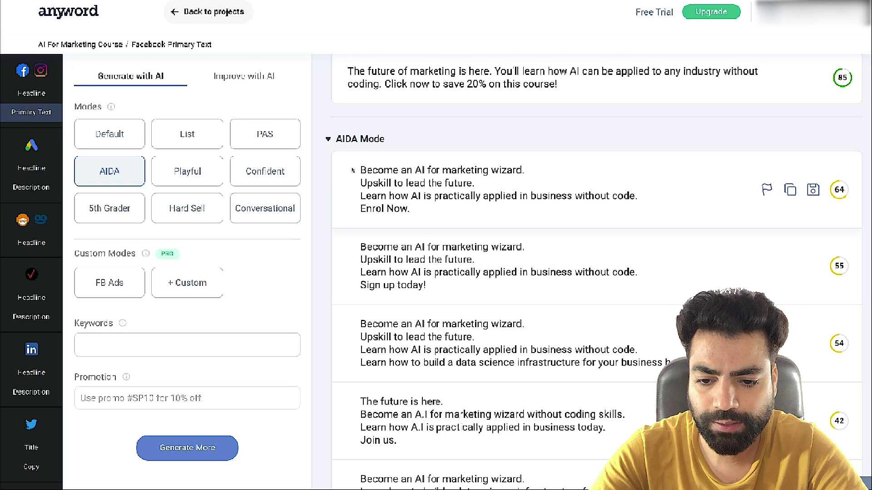
Step: Generate Facebook primary text variations in Hard Sell mode and check the engagement score of the top-ranked copy
click(187, 208)
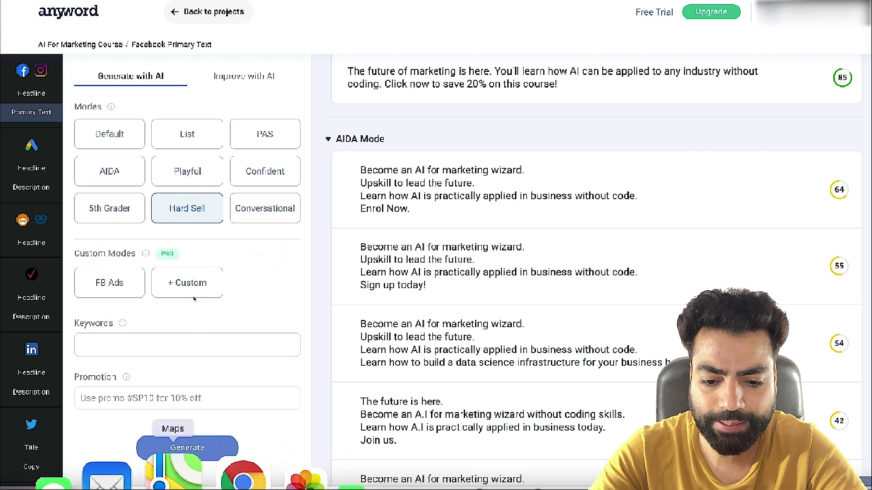
click(191, 442)
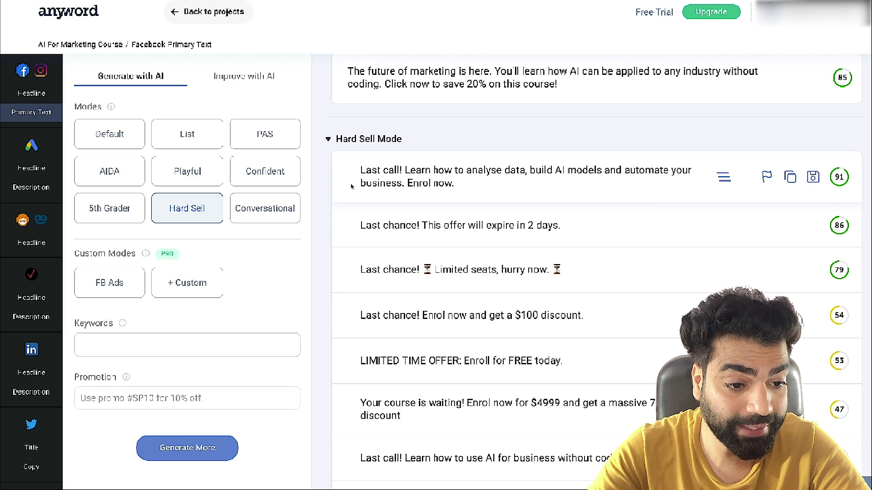
mouse_move(839, 177)
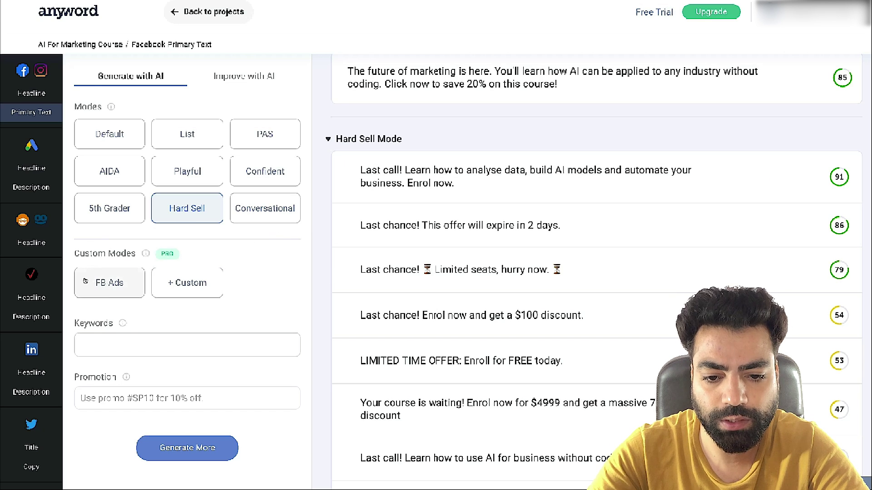
Step: Generate Facebook primary text with the FB Ads custom mode, using its stored example ads and no keywords or promotion
click(117, 282)
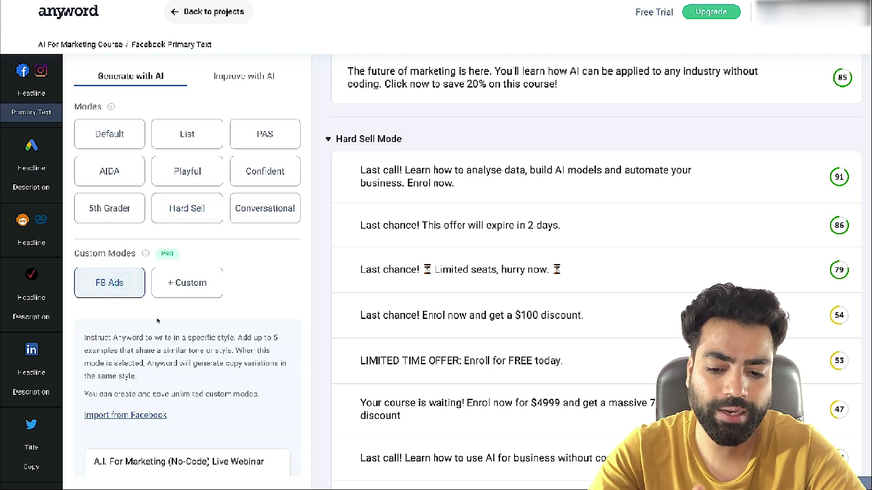
scroll(188, 345, down, 6)
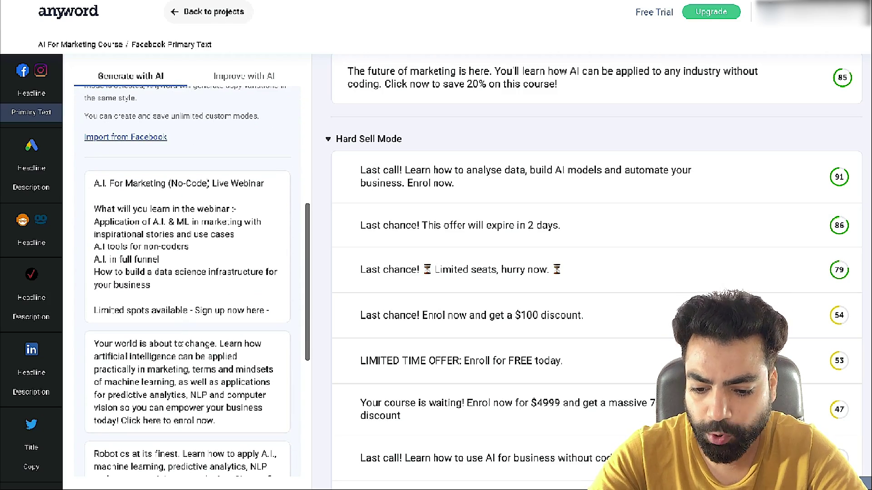
scroll(182, 345, down, 2)
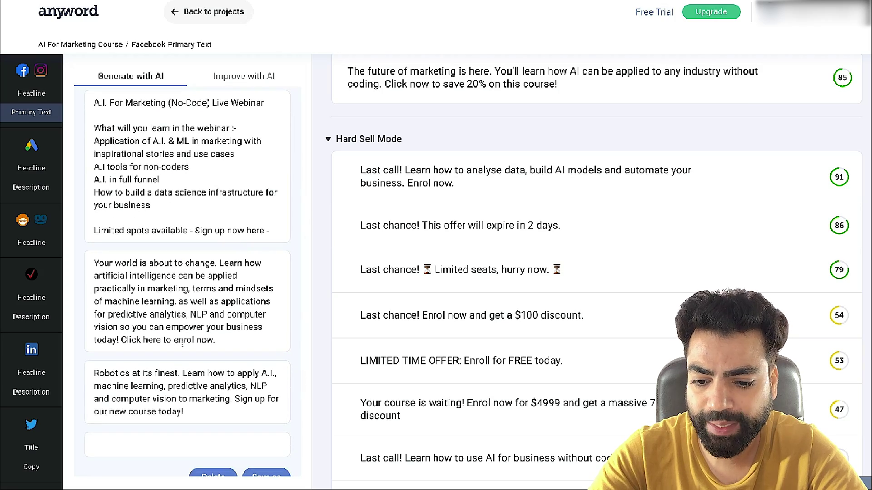
scroll(182, 345, up, 6)
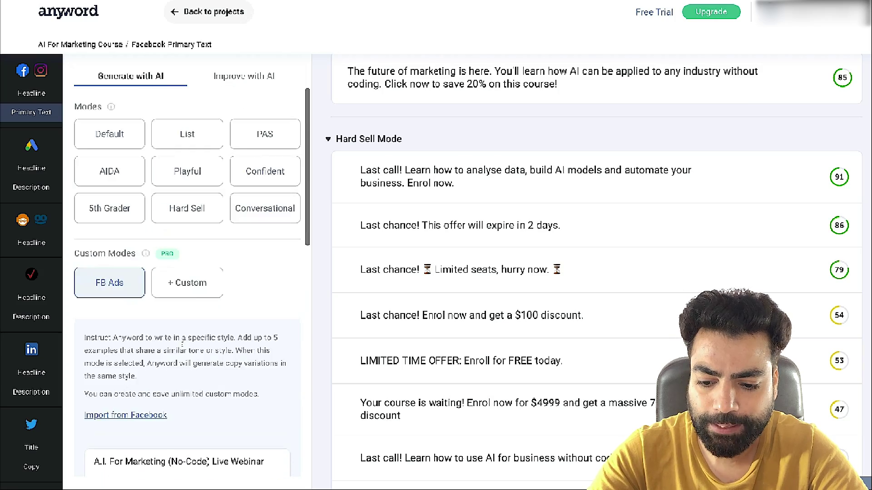
scroll(213, 341, down, 10)
scroll(244, 336, up, 3)
scroll(244, 336, up, 7)
scroll(239, 386, down, 12)
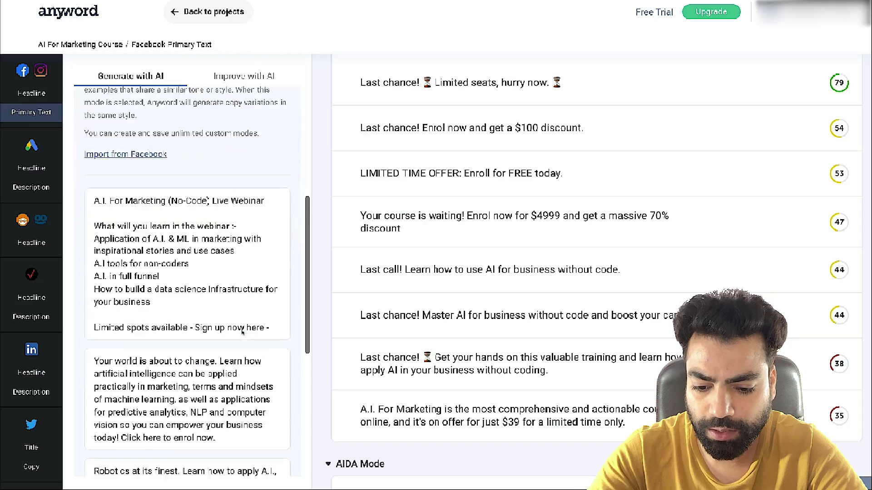
click(191, 448)
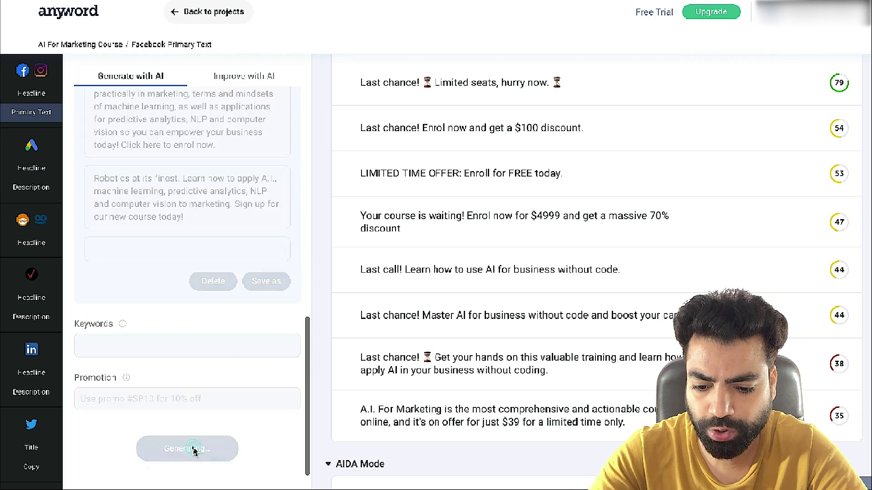
scroll(243, 201, up, 4)
scroll(243, 202, up, 3)
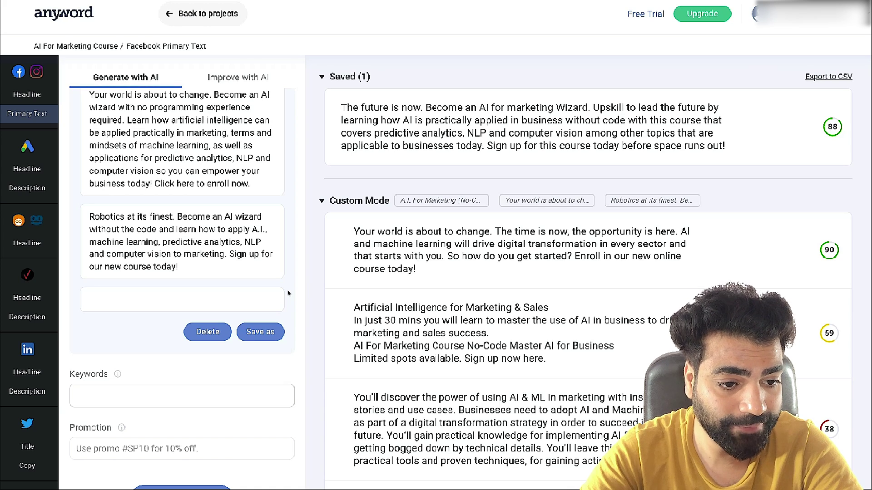
Step: Check the score details of the Custom Mode variation starting "Your world is about to change. The time is now" and save that copy
mouse_move(800, 256)
mouse_move(829, 251)
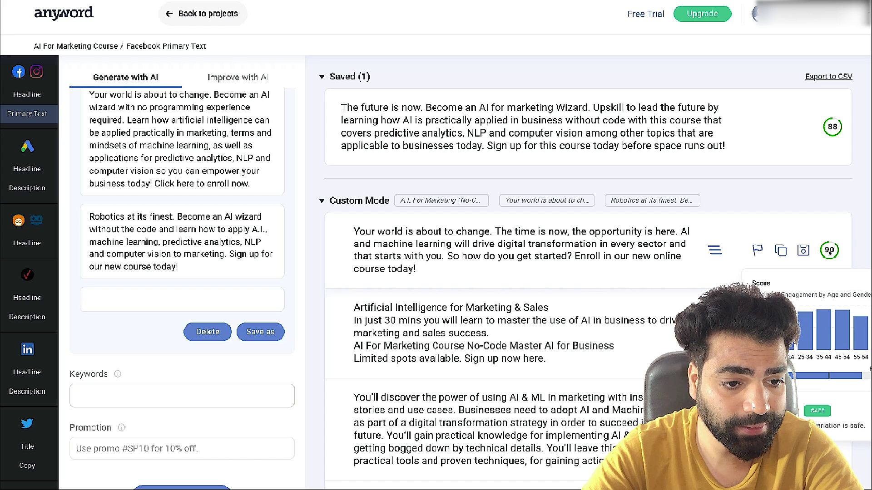
click(803, 250)
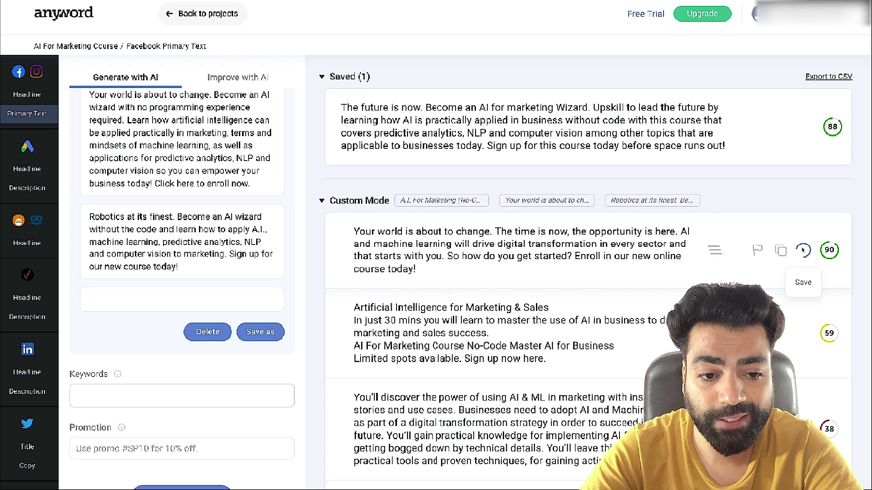
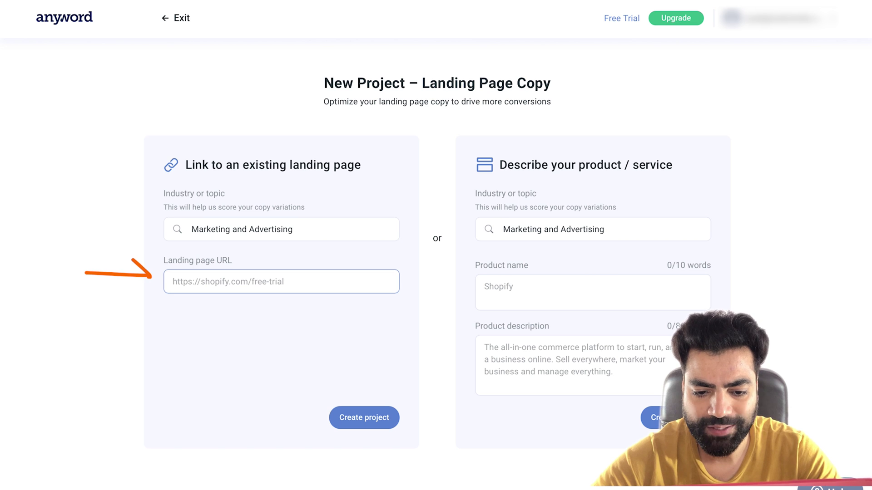
scroll(436, 245, down, 4)
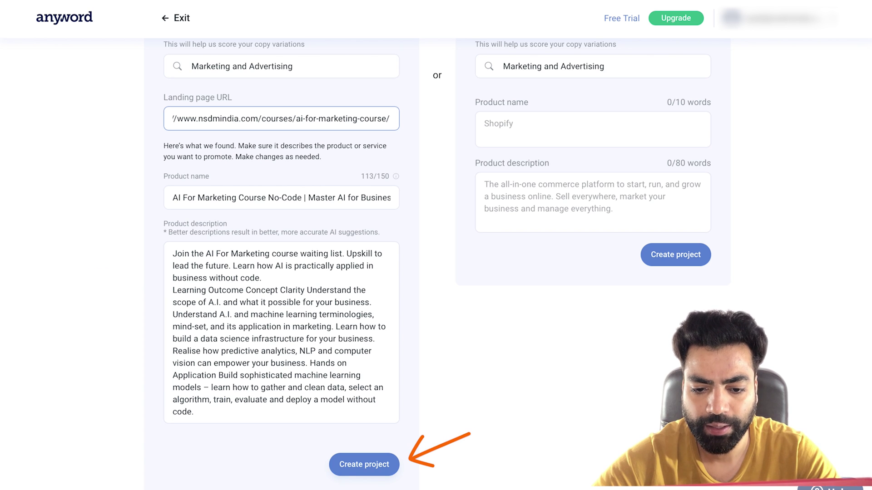
click(364, 465)
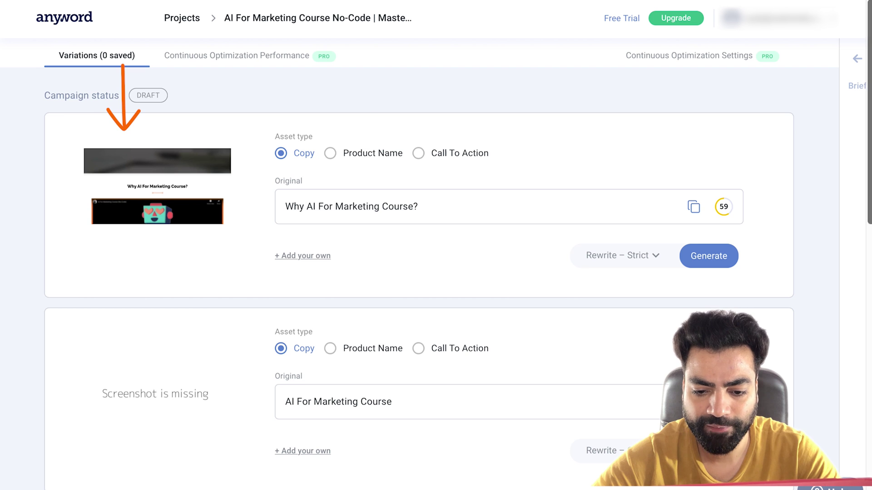
Step: Review the imported landing page assets, then find more assets on the page and look through the complete list
scroll(436, 272, down, 5)
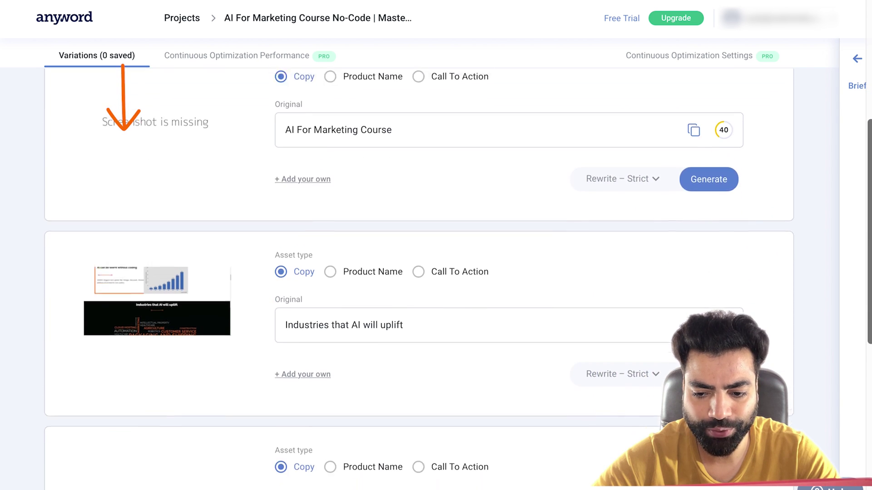
scroll(436, 272, down, 5)
scroll(437, 273, down, 4)
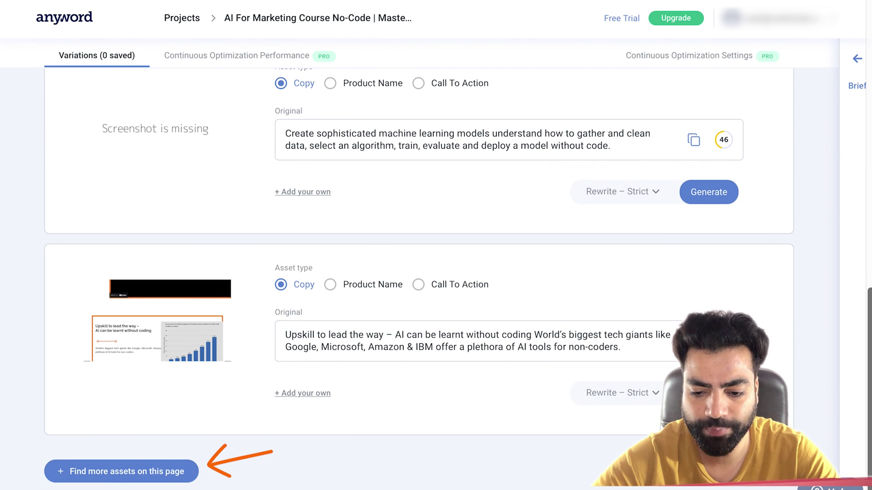
click(168, 470)
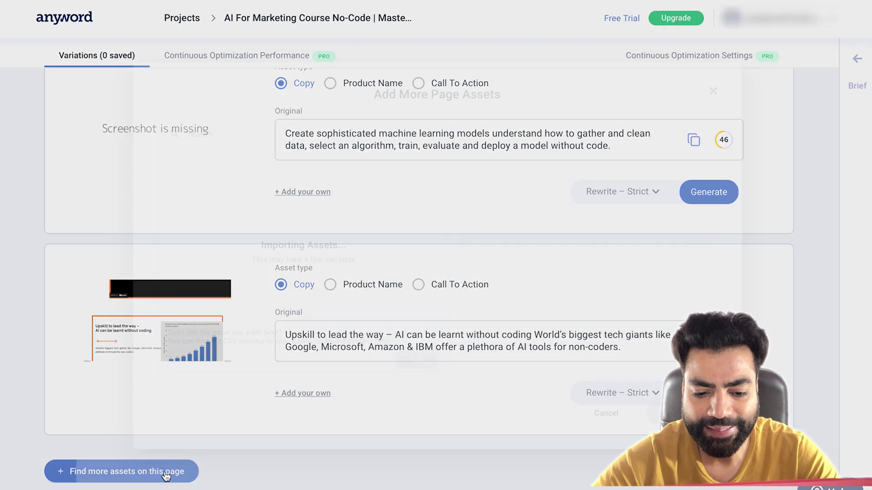
scroll(398, 266, down, 6)
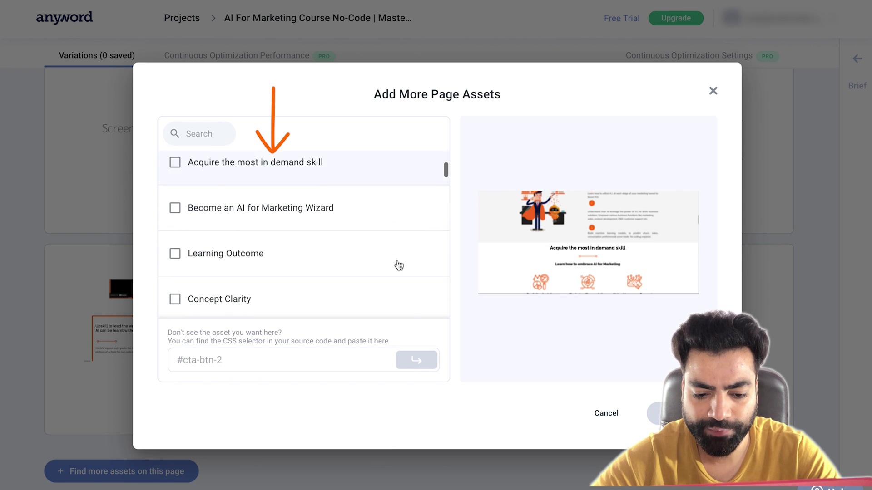
scroll(398, 266, down, 8)
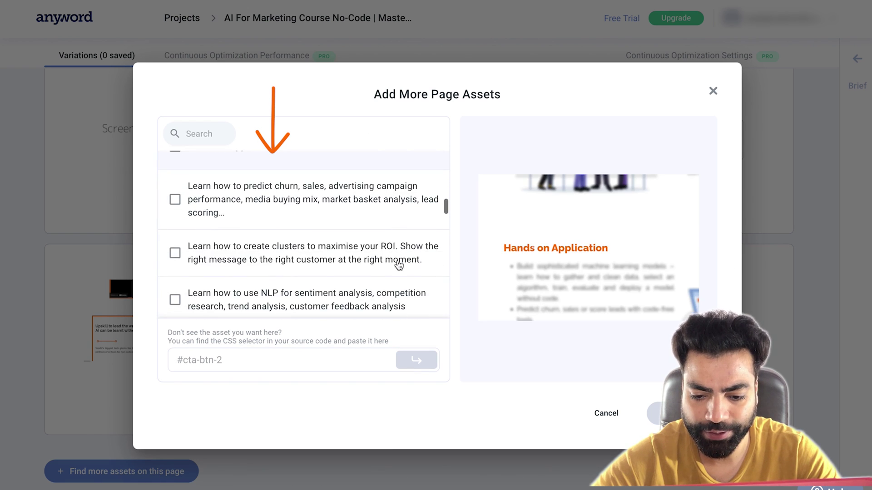
scroll(398, 266, down, 8)
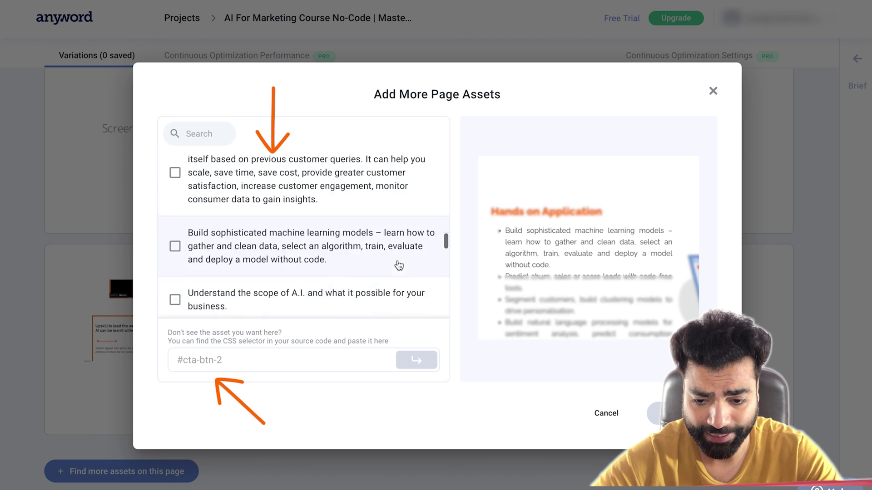
scroll(399, 266, down, 8)
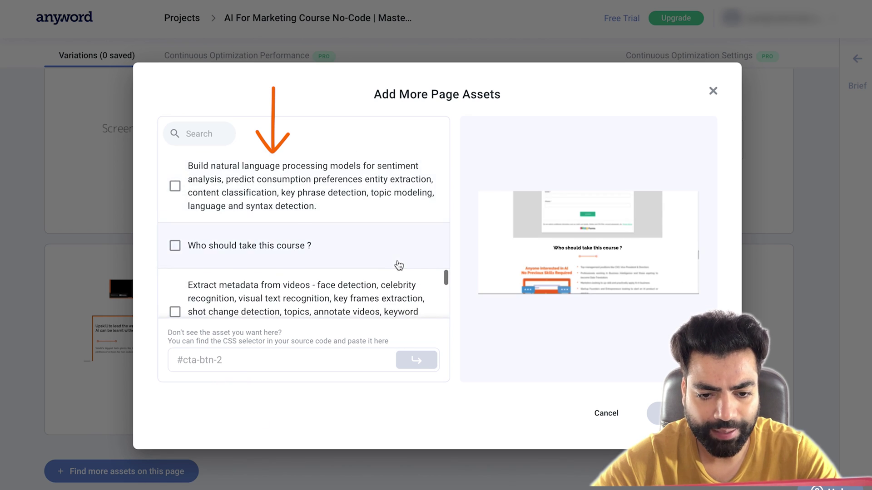
scroll(399, 266, down, 3)
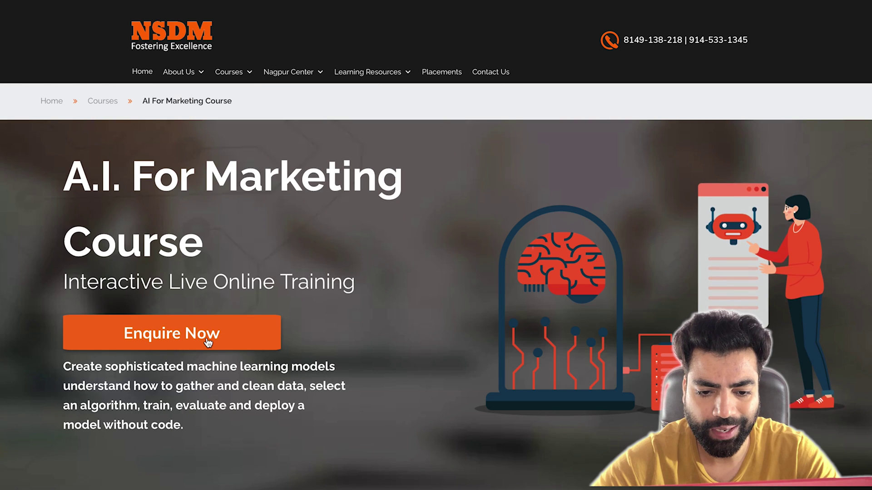
Step: Inspect the course page's Enquire Now button, import it into the Anyword asset list by the CSS selector .popupaoc-button, and select it
right_click(211, 340)
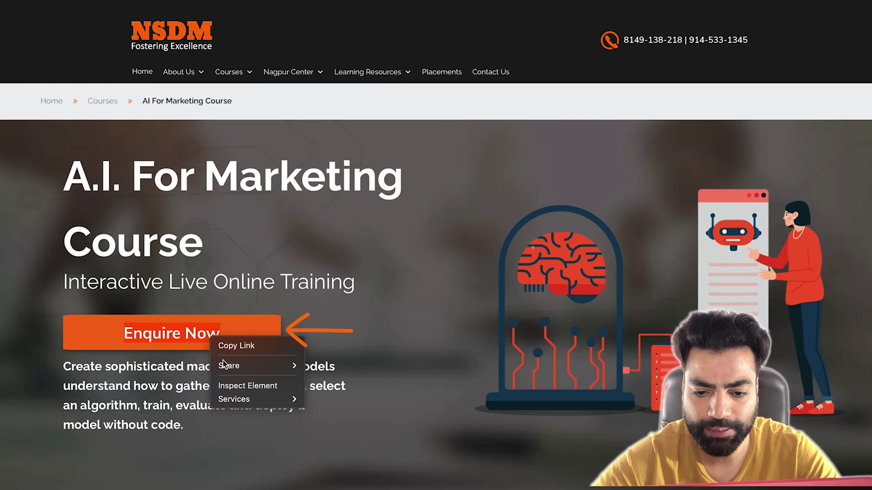
click(231, 388)
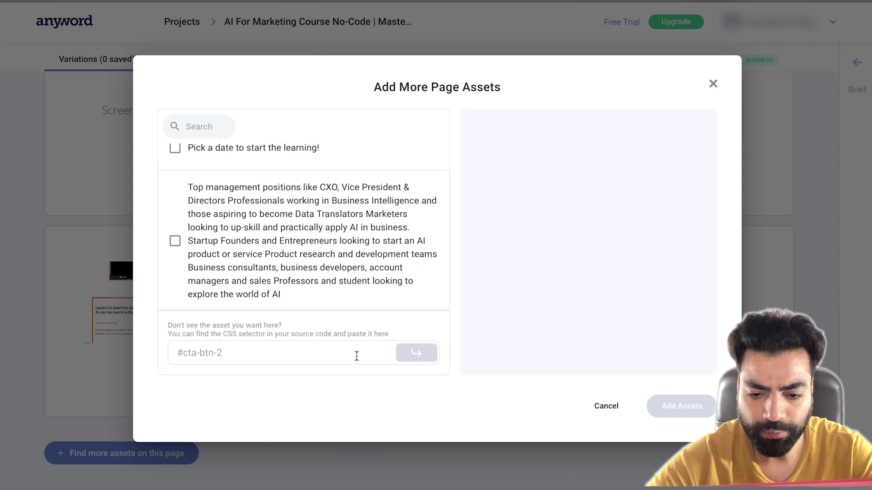
click(357, 356)
text(.popupaoc-button)
click(416, 356)
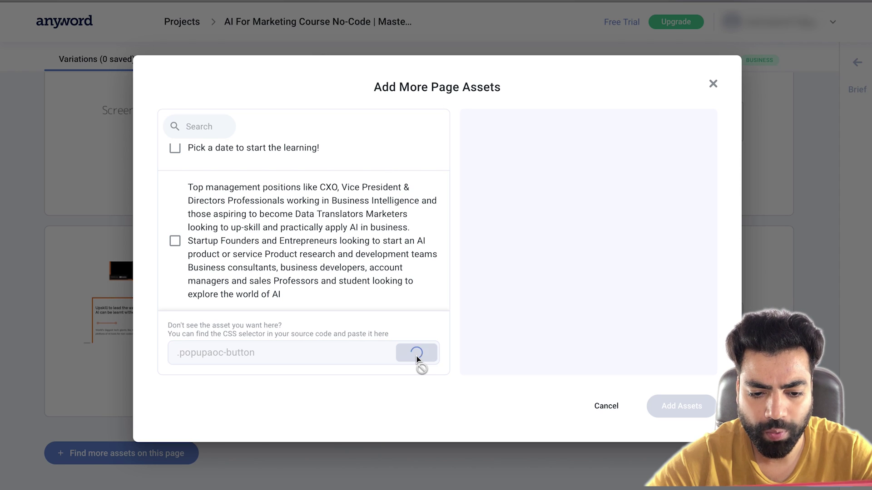
click(176, 287)
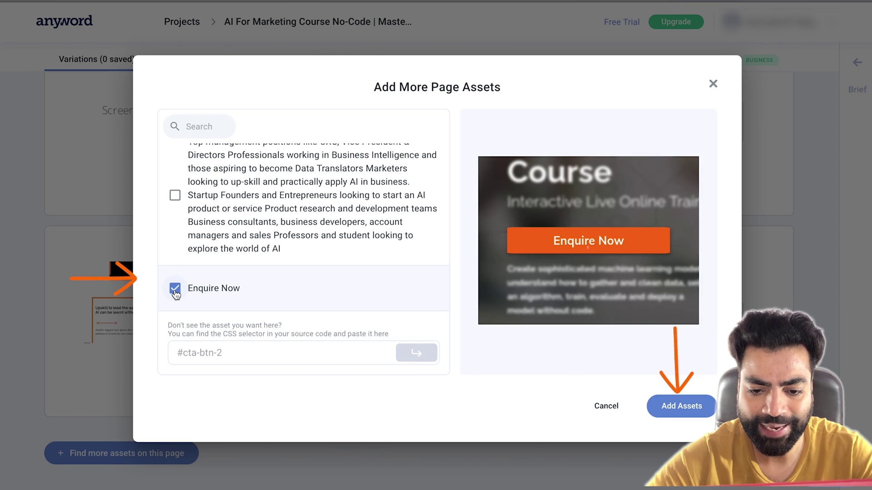
Step: Add the Enquire Now asset to the project, generate Rewrite – Strict copy variations for it, and look through them
click(682, 406)
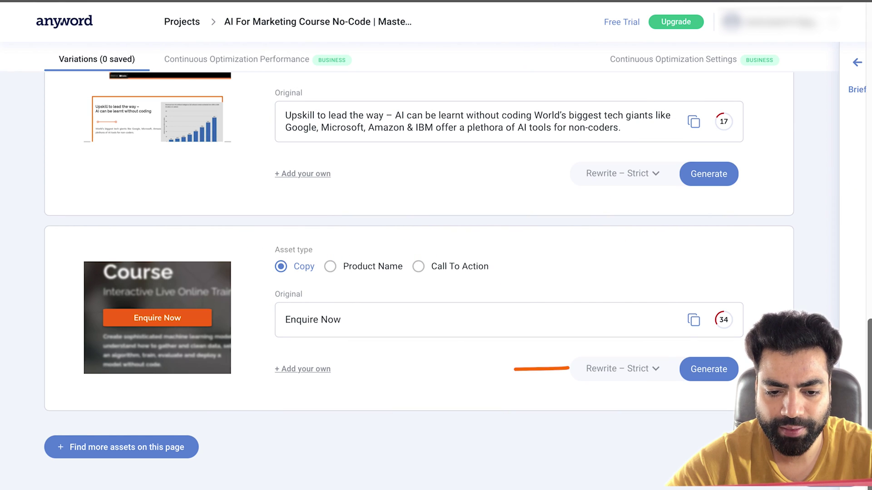
click(715, 369)
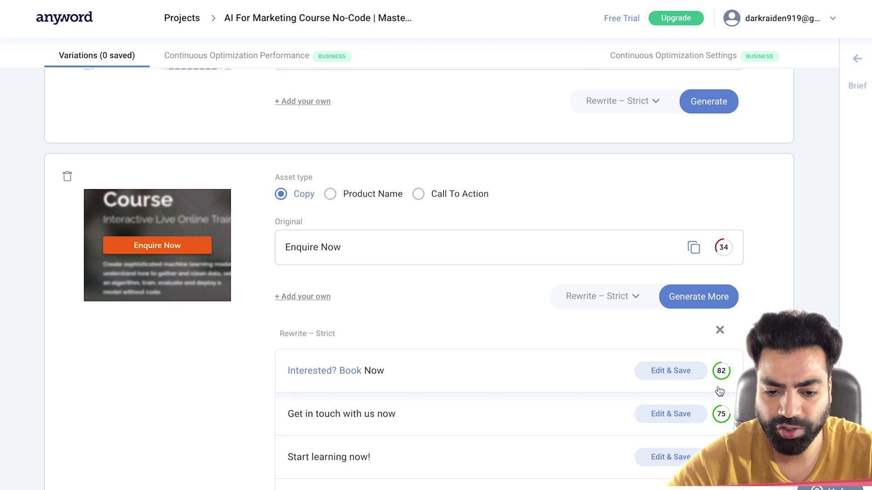
scroll(718, 390, down, 1)
scroll(509, 272, down, 2)
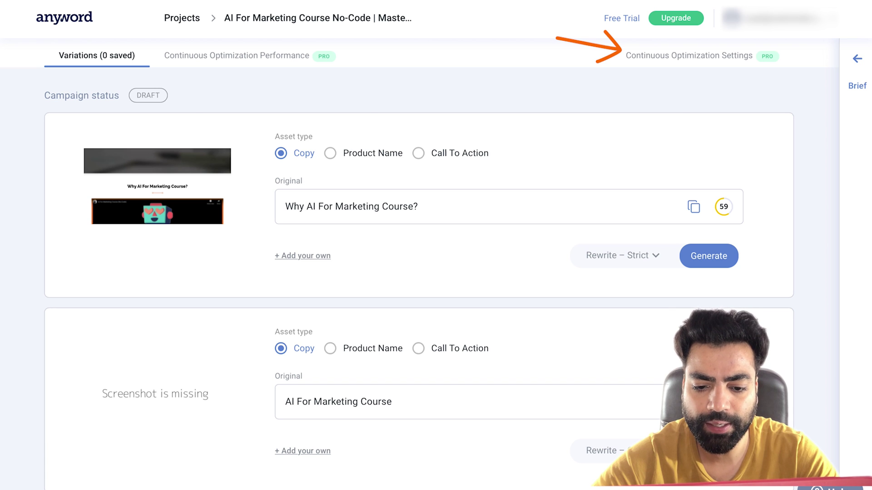
Step: Start the project's continuous optimization settings and accept 80% as the share of traffic for Anyword vs baseline
click(747, 64)
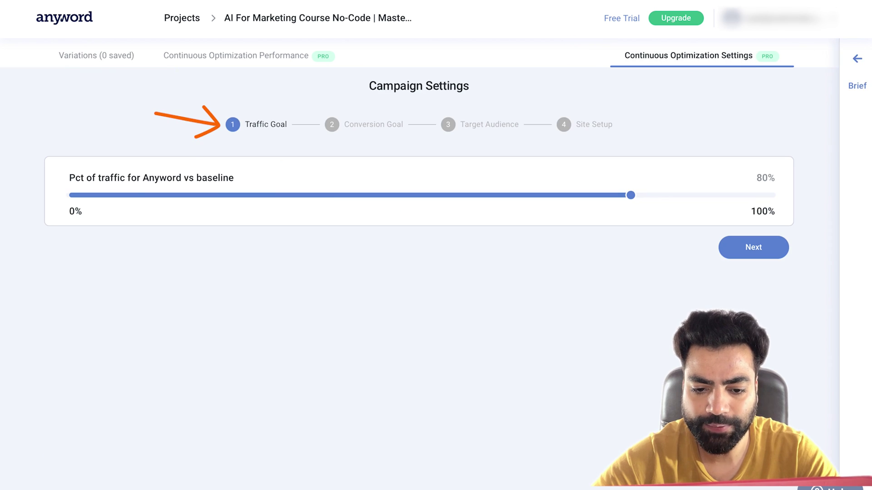
mouse_move(629, 199)
mouse_down()
mouse_move(735, 204)
mouse_move(630, 202)
mouse_up()
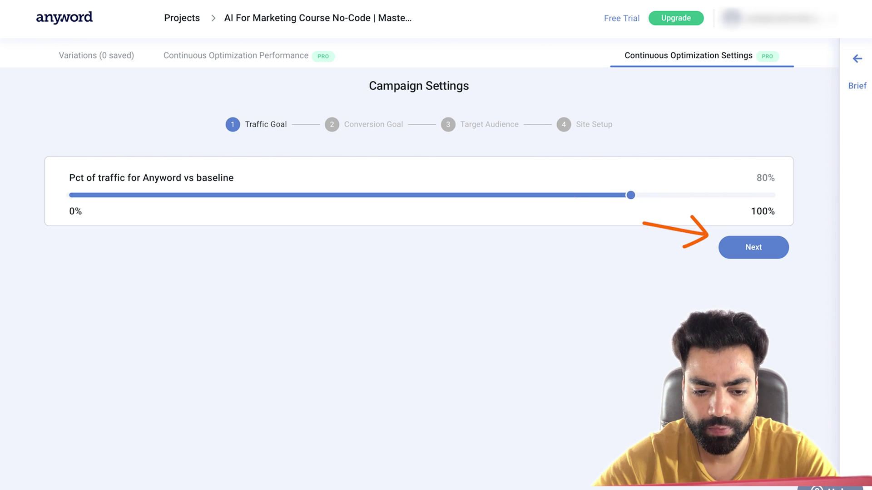
click(774, 251)
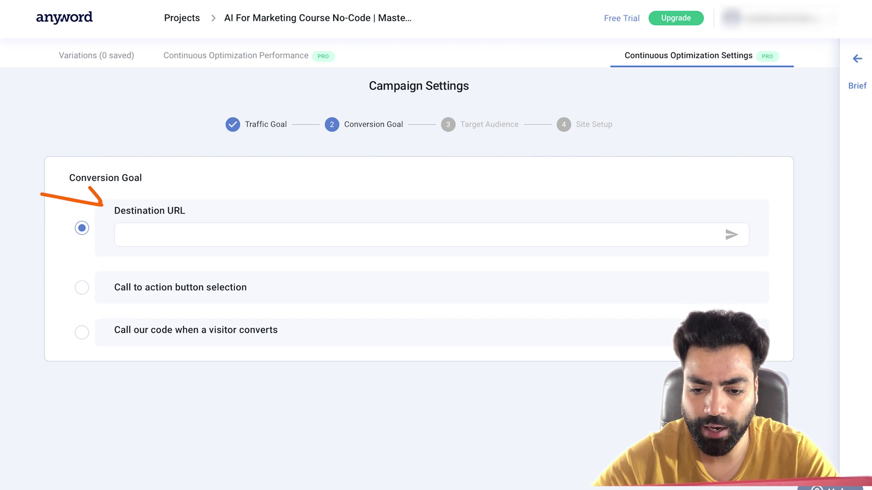
Step: Check the call to action button option, dismiss it, and set the conversion goal to Call our code when a visitor converts
click(81, 289)
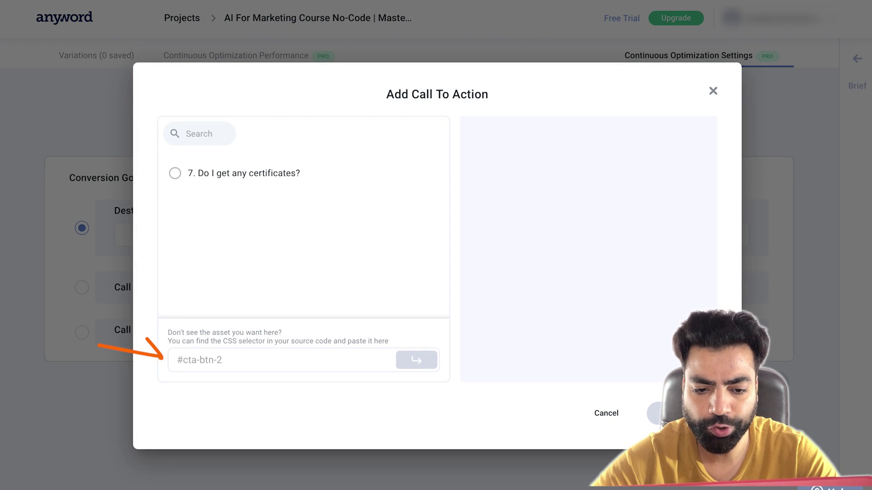
key(Escape)
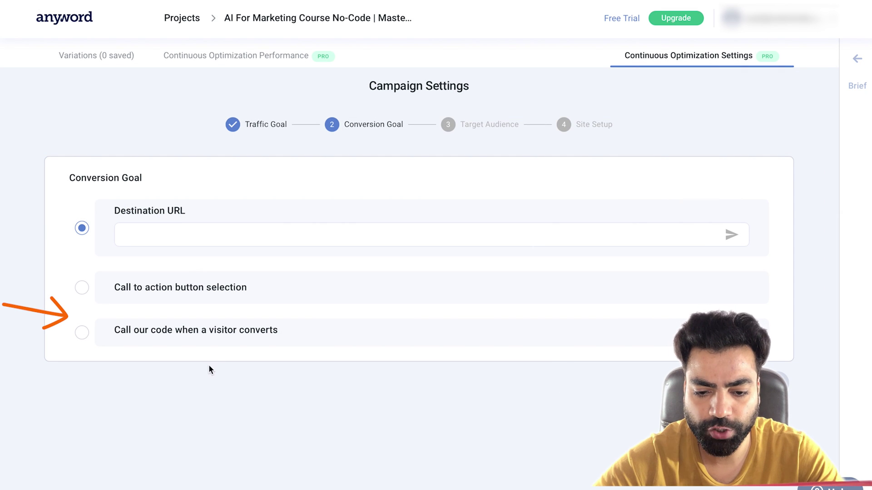
click(83, 339)
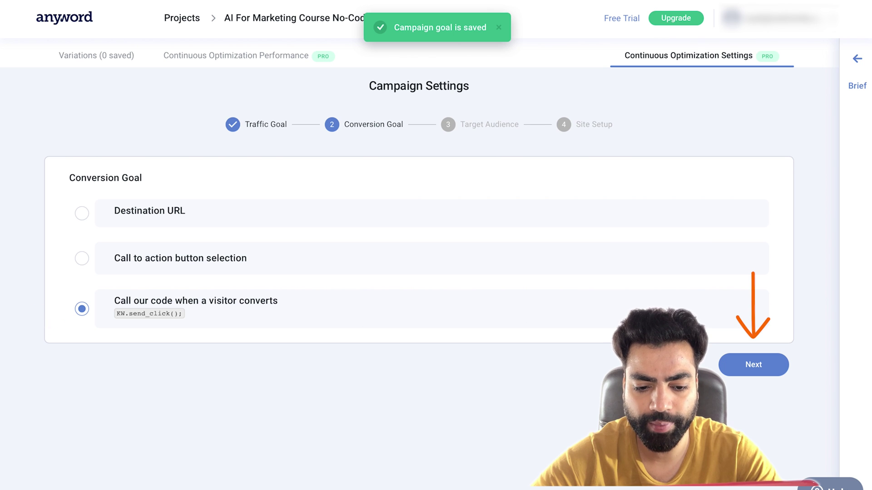
click(777, 370)
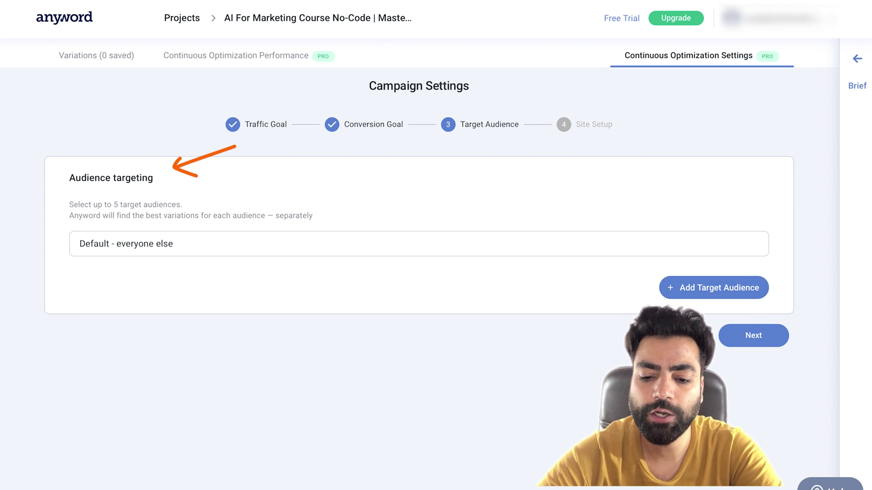
Step: Check the options for adding an audience target without adding one, and continue with the Default - everyone else audience
click(759, 291)
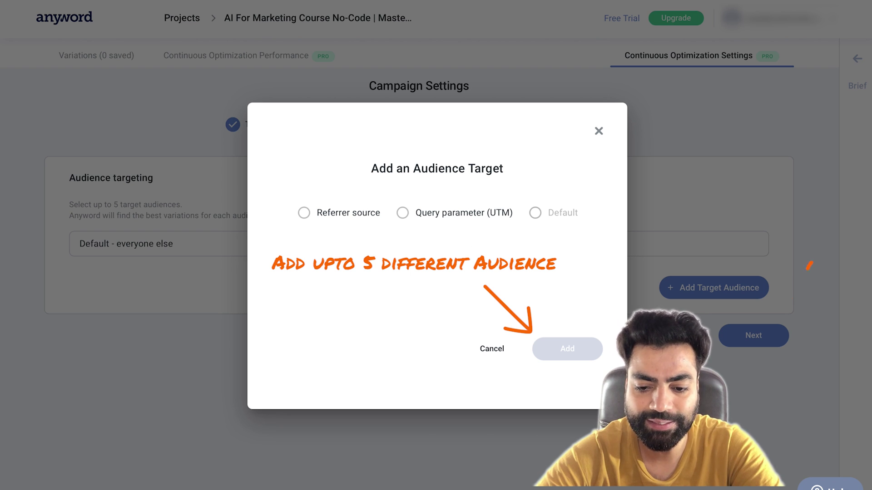
key(Escape)
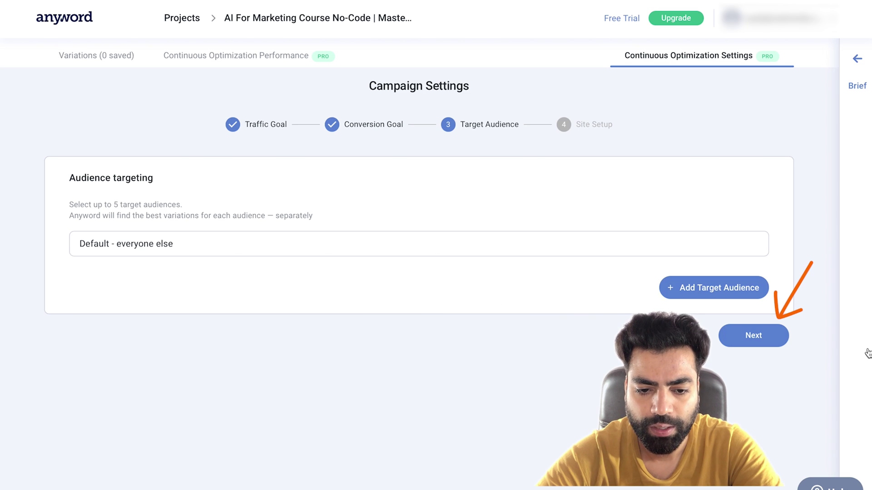
click(779, 341)
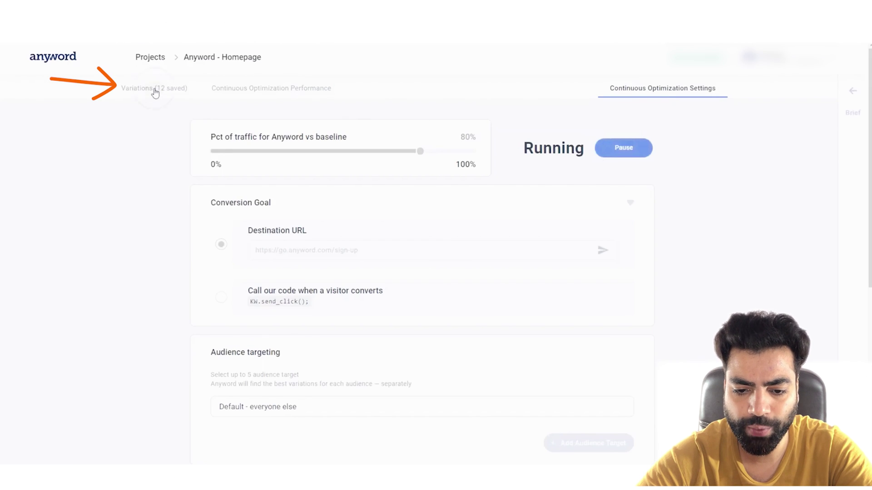
Step: Review the saved variations of the Anyword - Homepage project and its continuous optimization performance chart
click(155, 90)
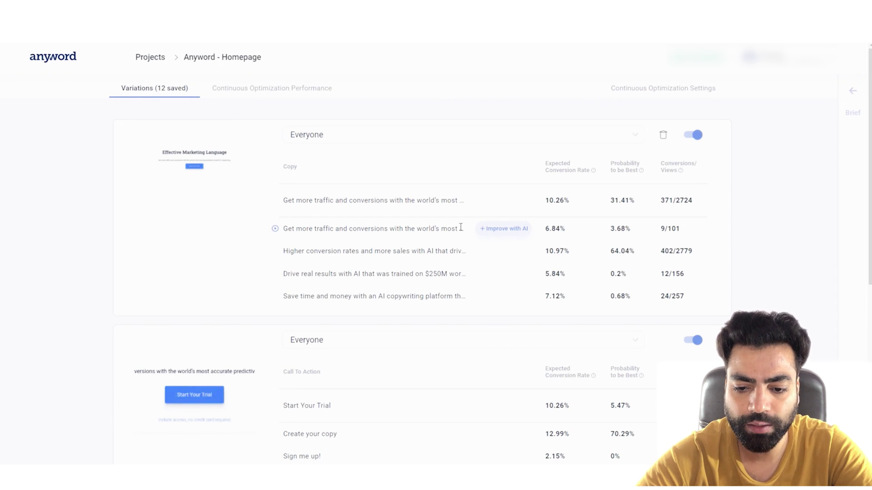
click(305, 90)
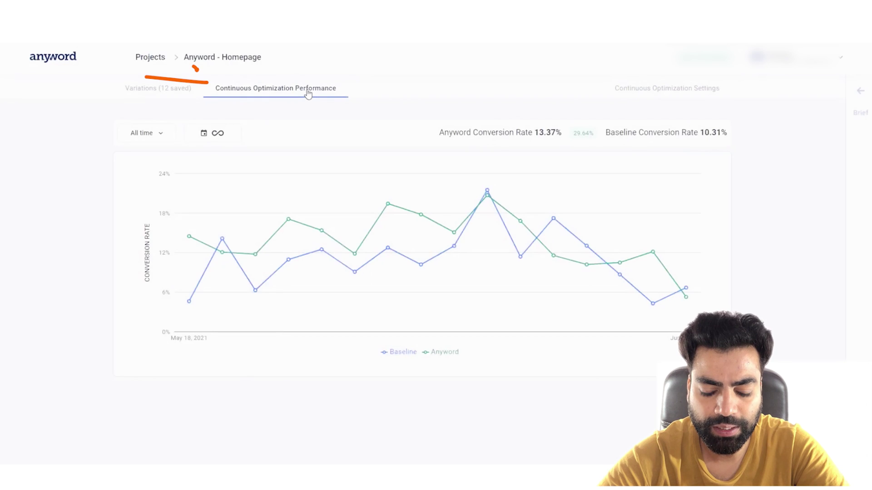